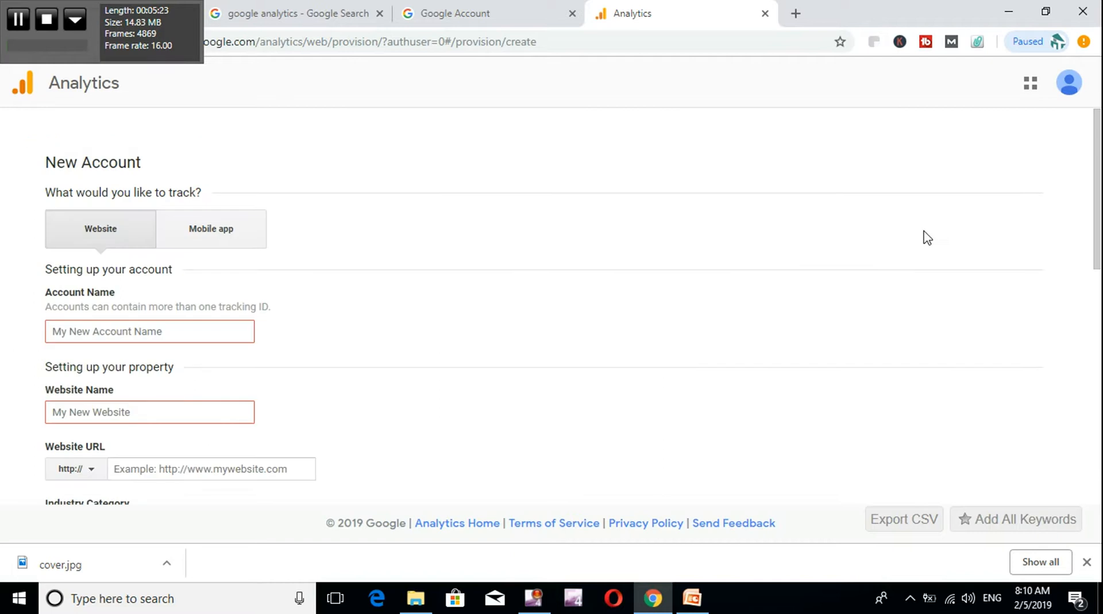
Fill in the new account's name with the first saved suggestion and set the website name to Lunch Lazizun.
{"action": "scroll", "coordinate": [540, 293], "scroll_direction": "down", "scroll_amount": 3}
{"action": "scroll", "coordinate": [541, 294], "scroll_direction": "down", "scroll_amount": 3}
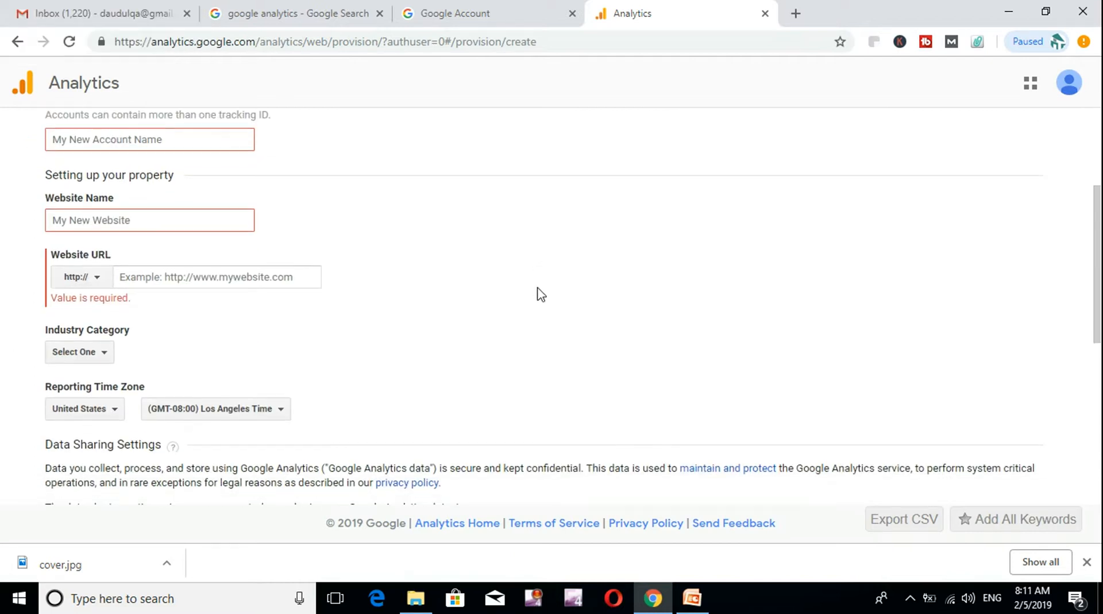
{"action": "scroll", "coordinate": [539, 293], "scroll_direction": "up", "scroll_amount": 6}
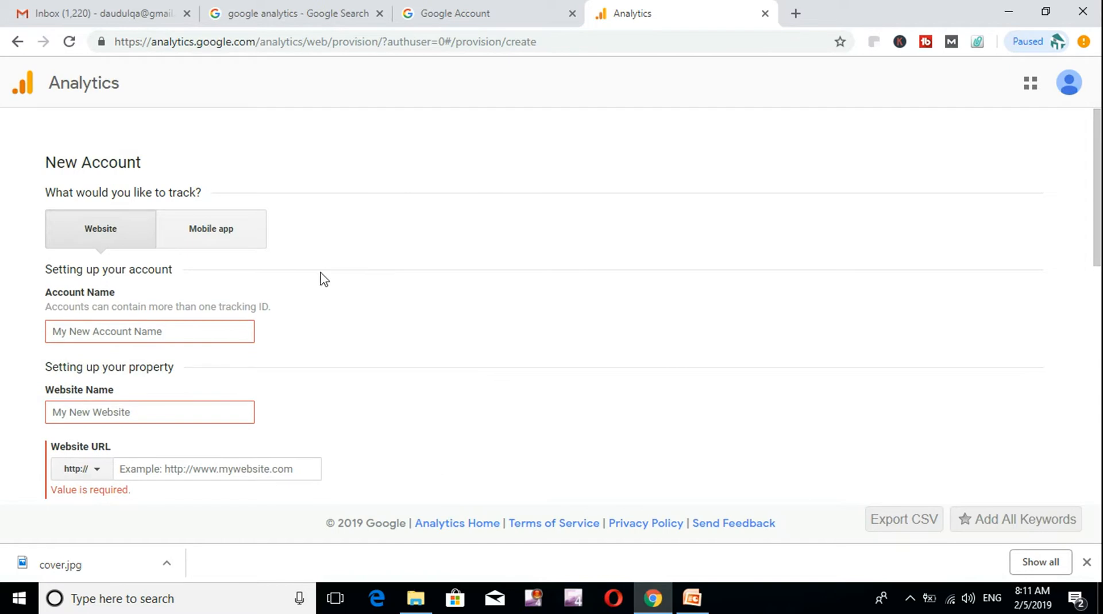
{"action": "left_click", "coordinate": [148, 332]}
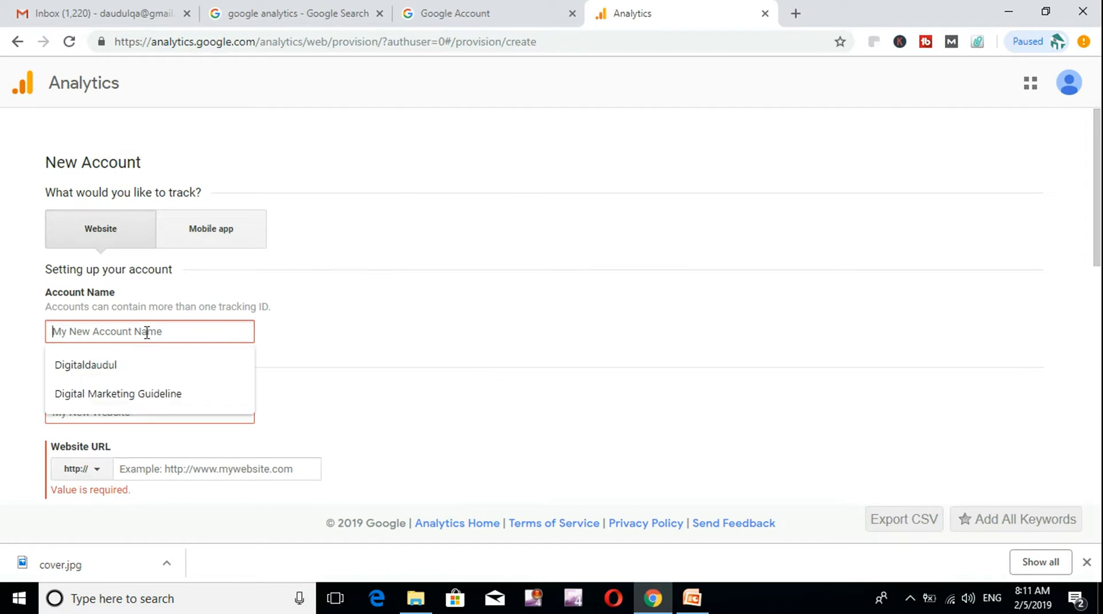
{"action": "left_click", "coordinate": [134, 365]}
{"action": "left_click", "coordinate": [123, 413]}
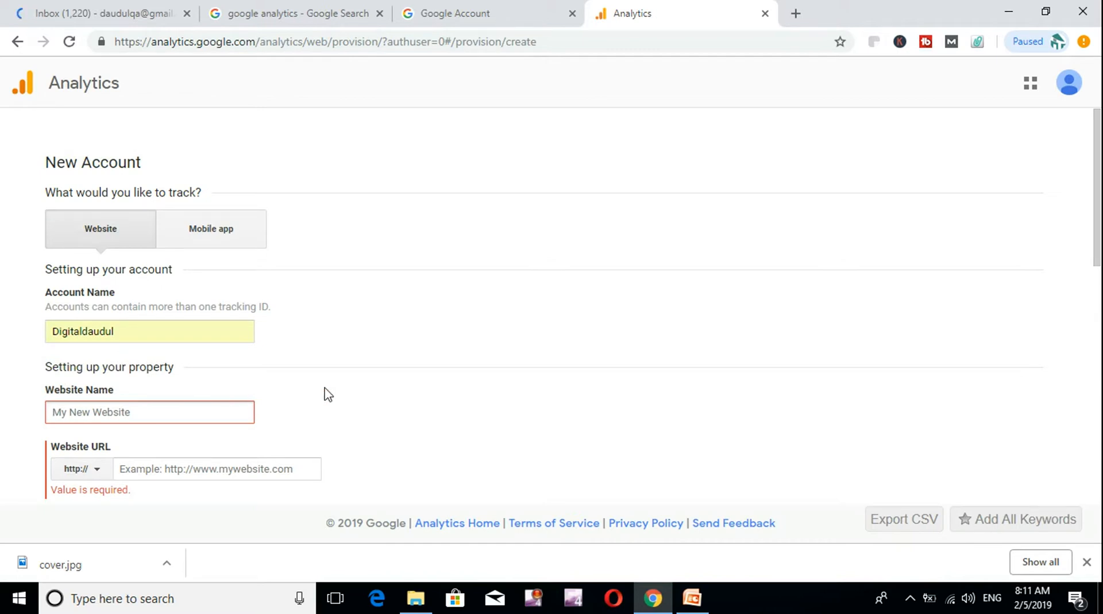
{"action": "type", "text": "Digital"}
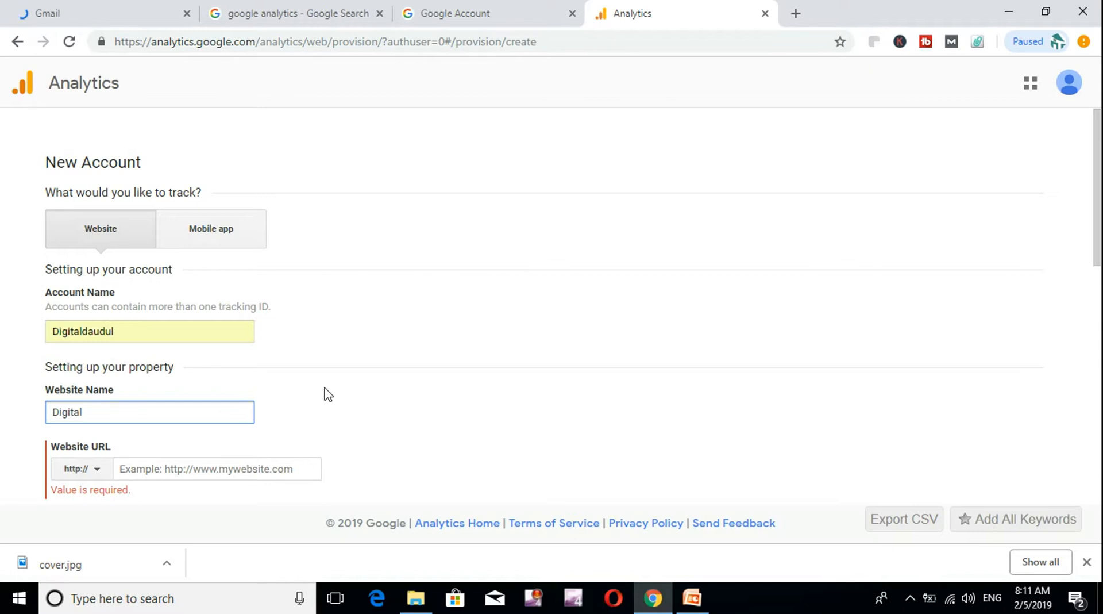
{"action": "key", "text": "BackSpace"}
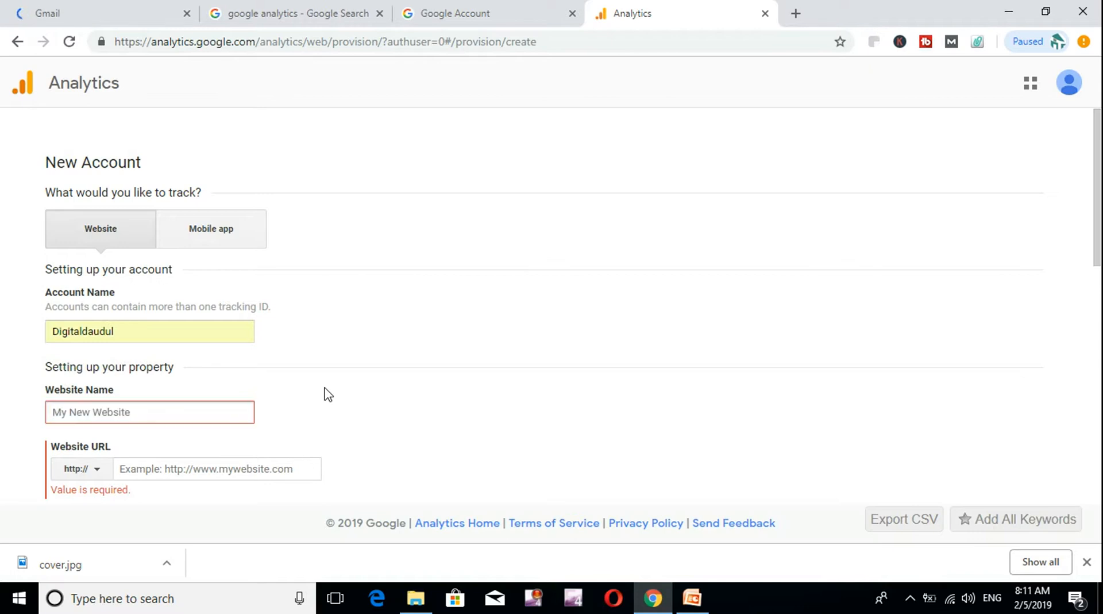
{"action": "type", "text": "Lunch Lazizun"}
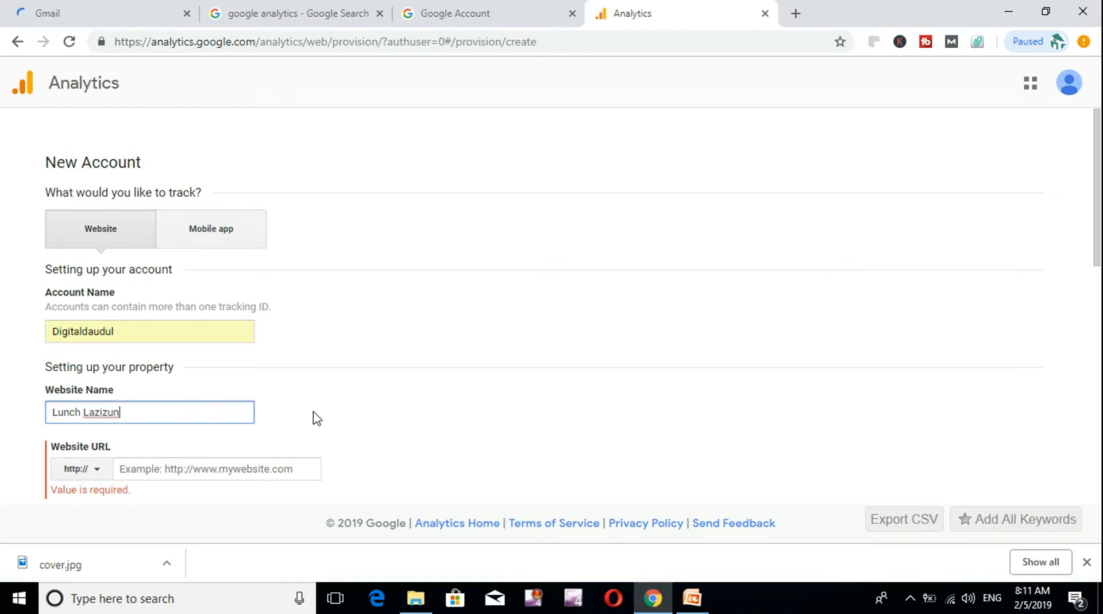
Enter lunchlazizun.com as the address in a new browser tab and copy it for the Website URL field.
{"action": "left_click", "coordinate": [253, 465]}
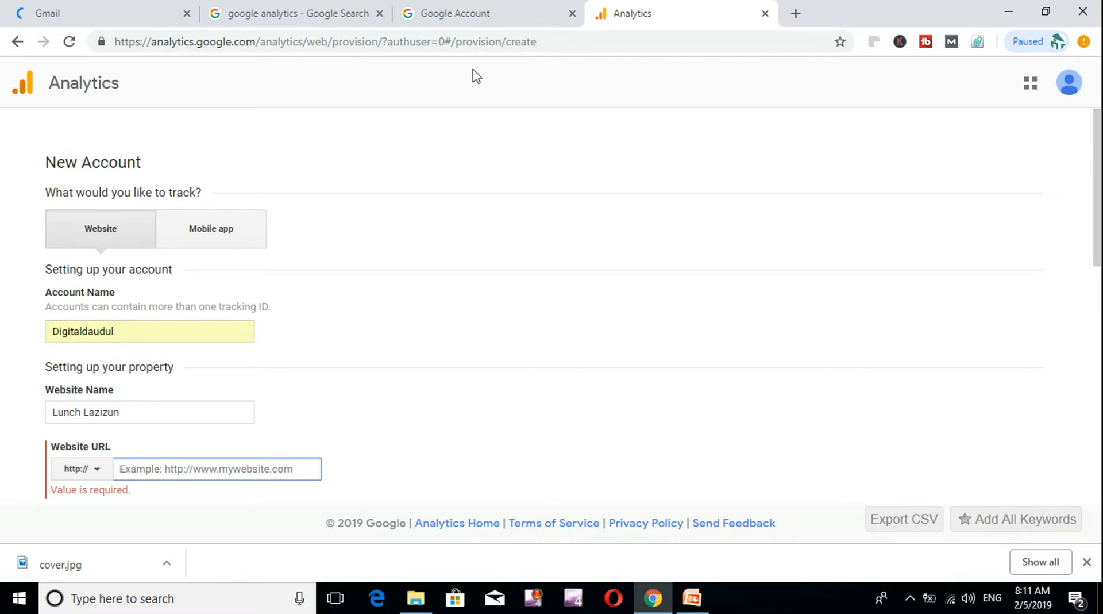
{"action": "left_click", "coordinate": [494, 12]}
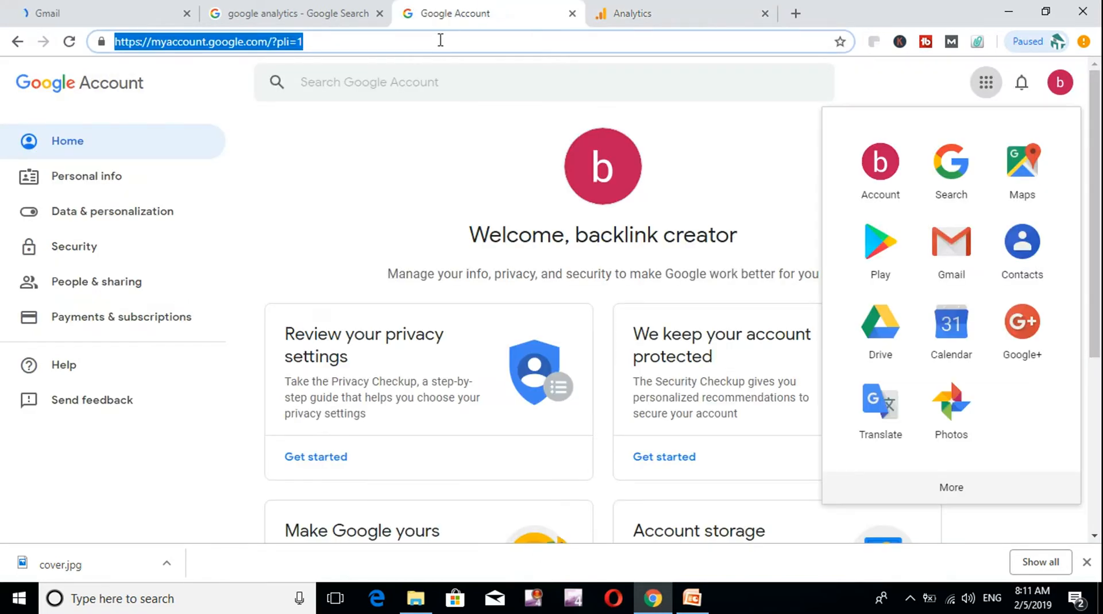
{"action": "left_click", "coordinate": [796, 13]}
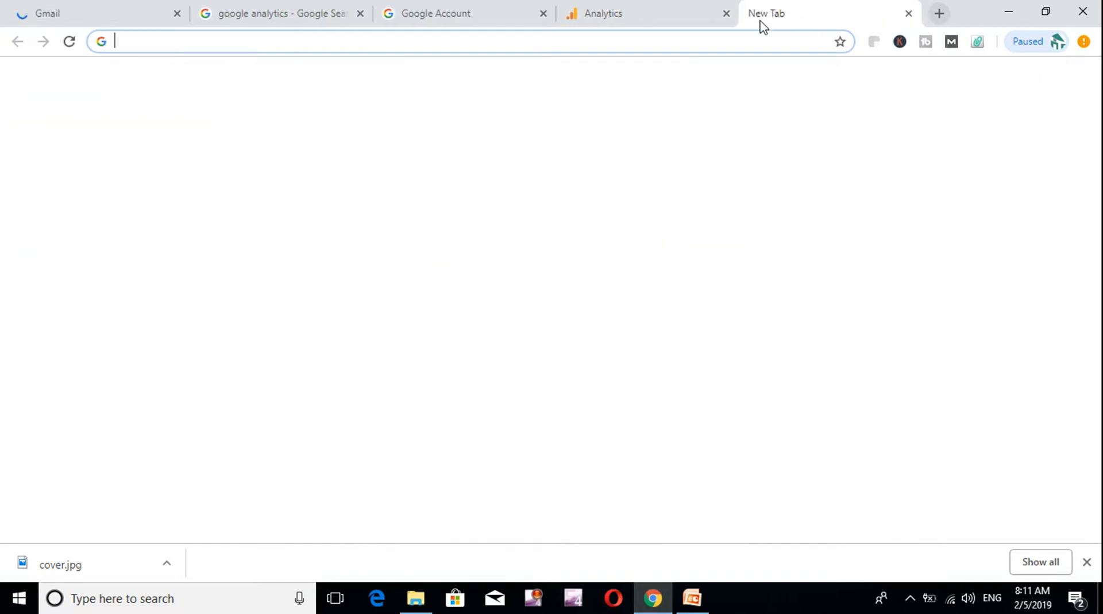
{"action": "type", "text": "lun"}
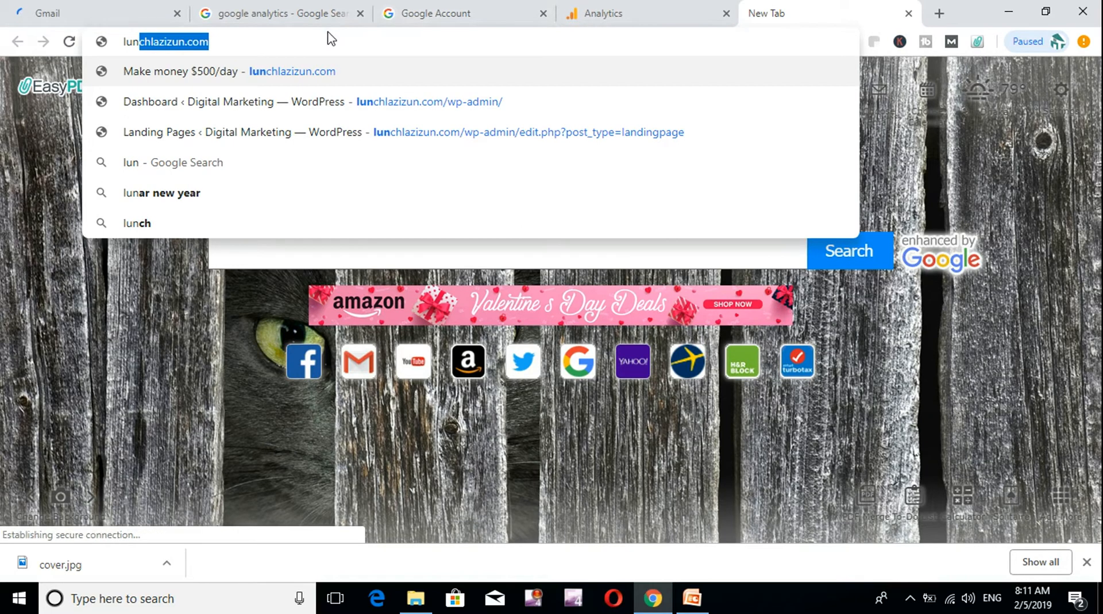
{"action": "left_click", "coordinate": [290, 48]}
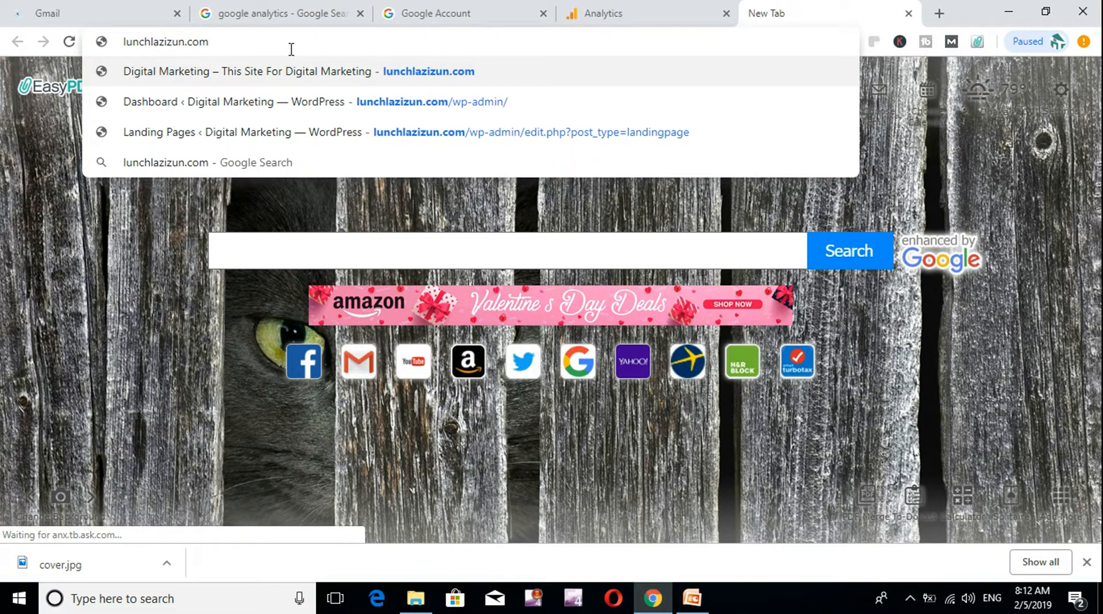
{"action": "double_click", "coordinate": [291, 49]}
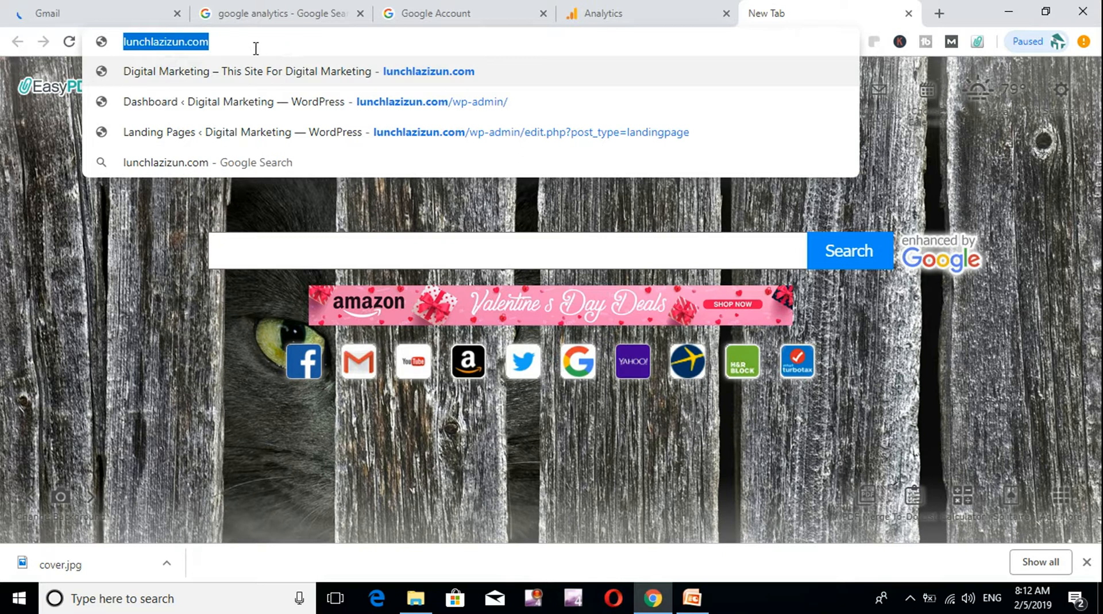
{"action": "right_click", "coordinate": [176, 46]}
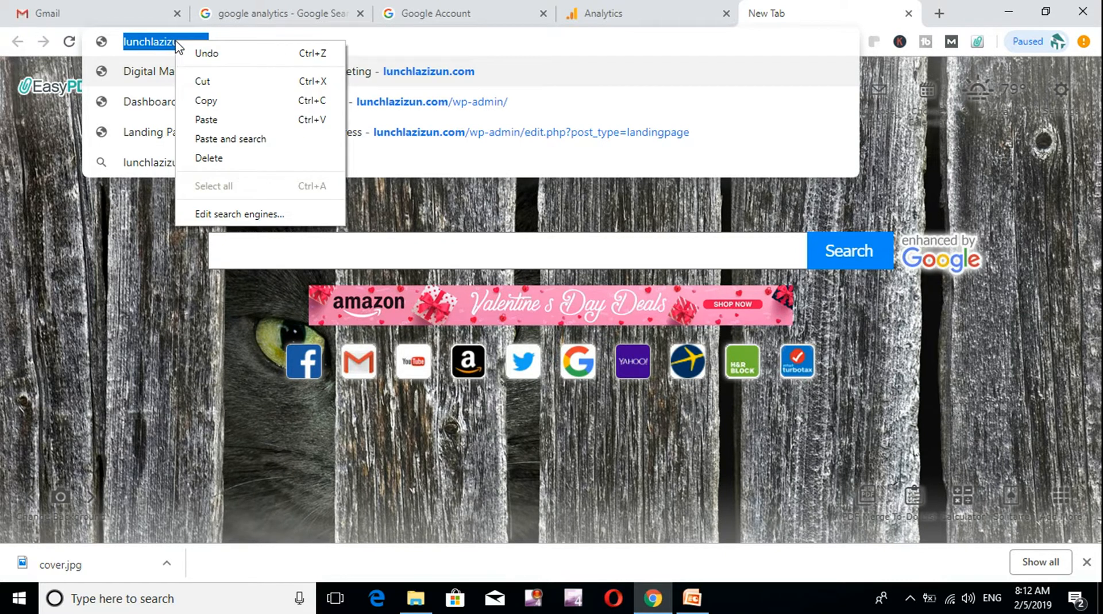
{"action": "left_click", "coordinate": [208, 102]}
{"action": "left_click", "coordinate": [574, 13]}
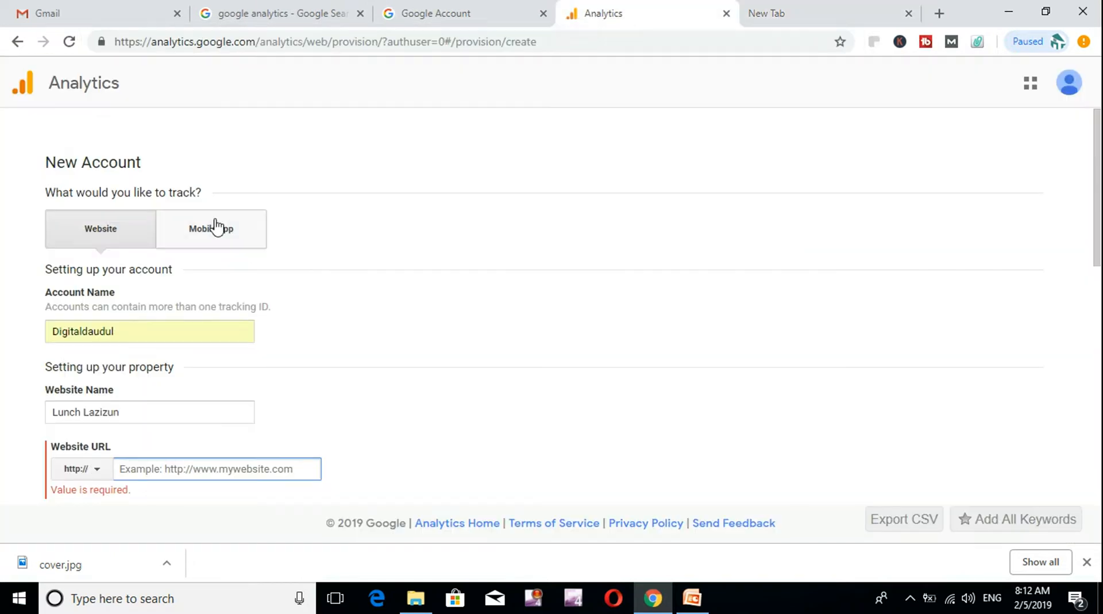
{"action": "right_click", "coordinate": [151, 469]}
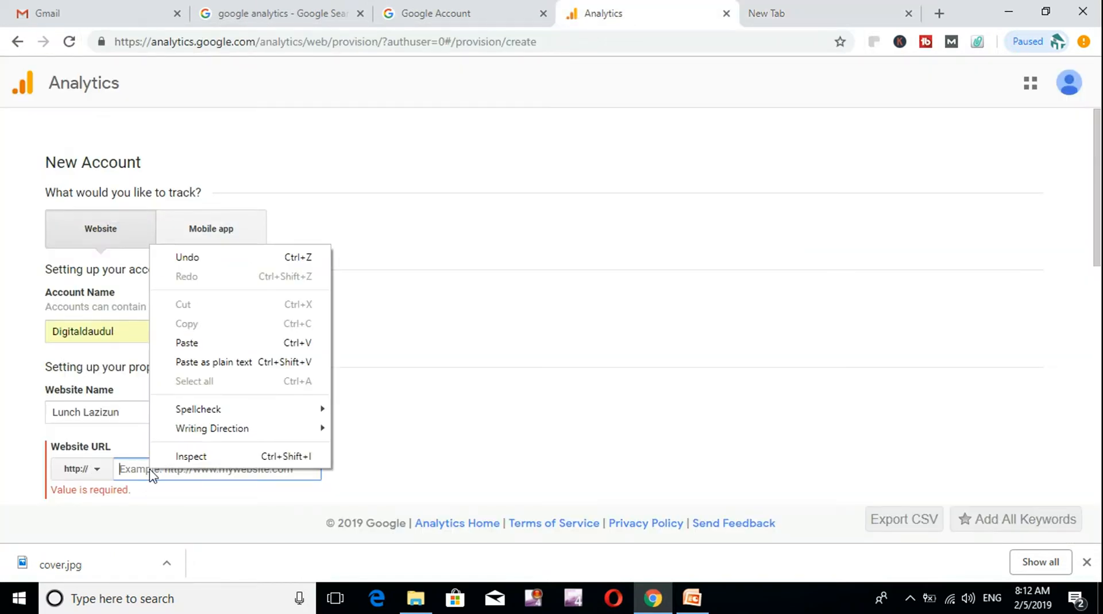
{"action": "left_click", "coordinate": [240, 340]}
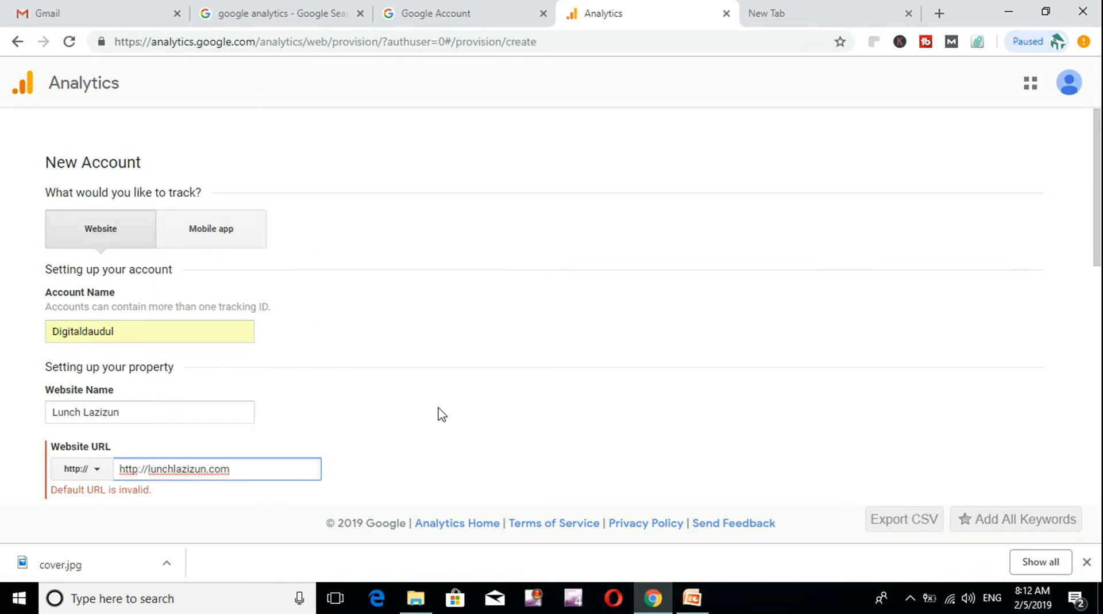
{"action": "left_click", "coordinate": [149, 468]}
{"action": "key", "text": "BackSpace"}
{"action": "key", "text": "BackSpace"}
{"action": "key", "text": "BackSpace"}
{"action": "key", "text": "BackSpace"}
{"action": "key", "text": "BackSpace"}
{"action": "key", "text": "BackSpace"}
{"action": "key", "text": "BackSpace"}
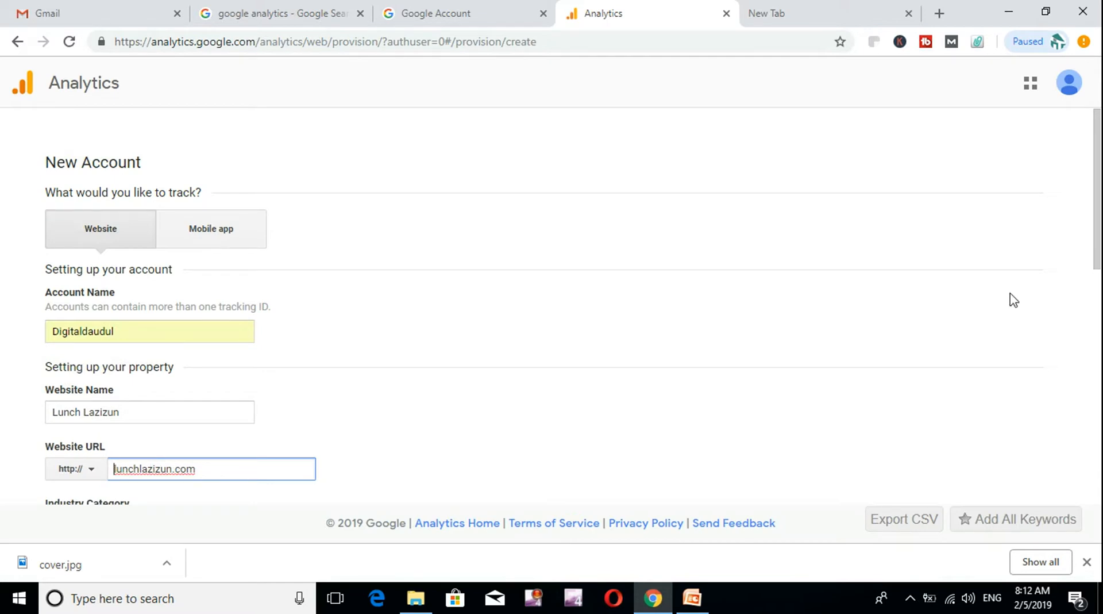
Set the reporting time zone country to Bangladesh.
{"action": "left_click_drag", "start_coordinate": [1100, 236], "coordinate": [1071, 379]}
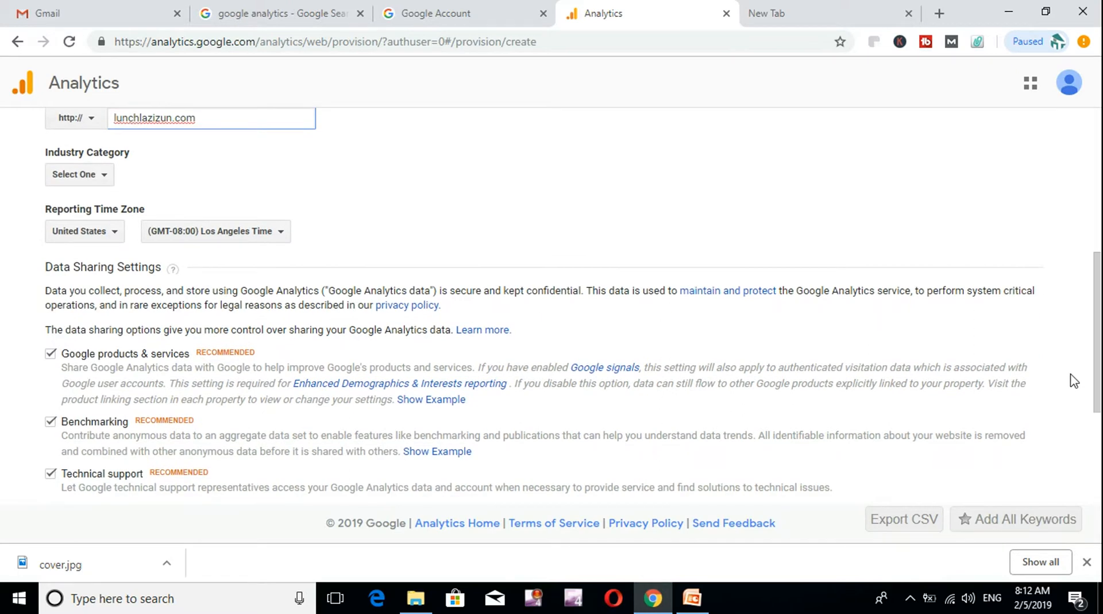
{"action": "left_click", "coordinate": [116, 236]}
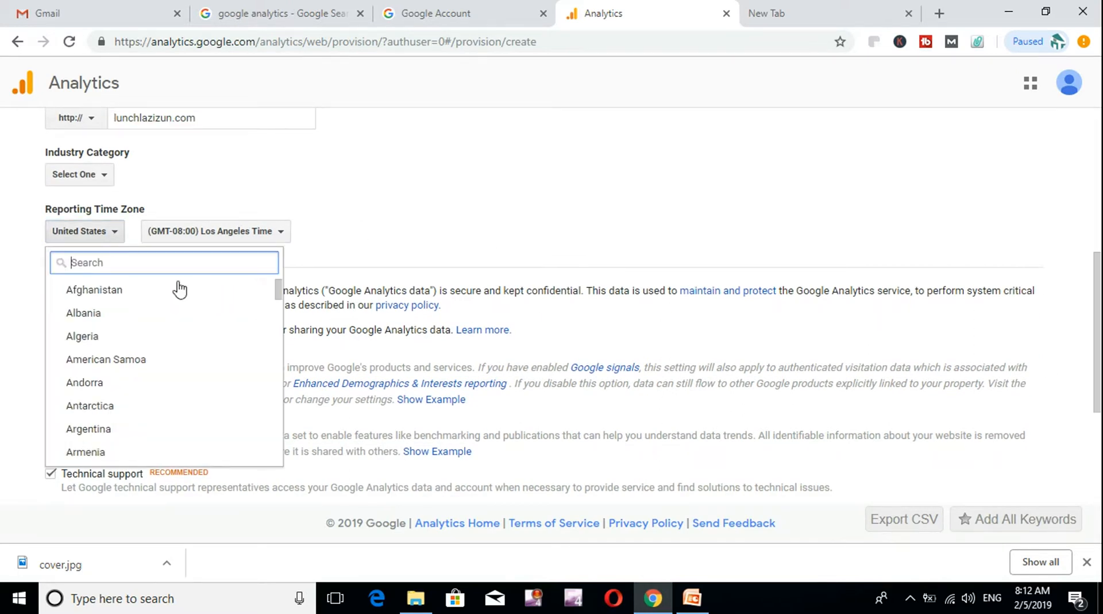
{"action": "scroll", "coordinate": [279, 304], "scroll_direction": "down", "scroll_amount": 2}
{"action": "mouse_move", "coordinate": [280, 308]}
{"action": "left_mouse_down"}
{"action": "mouse_move", "coordinate": [280, 320]}
{"action": "mouse_move", "coordinate": [279, 306]}
{"action": "left_mouse_up"}
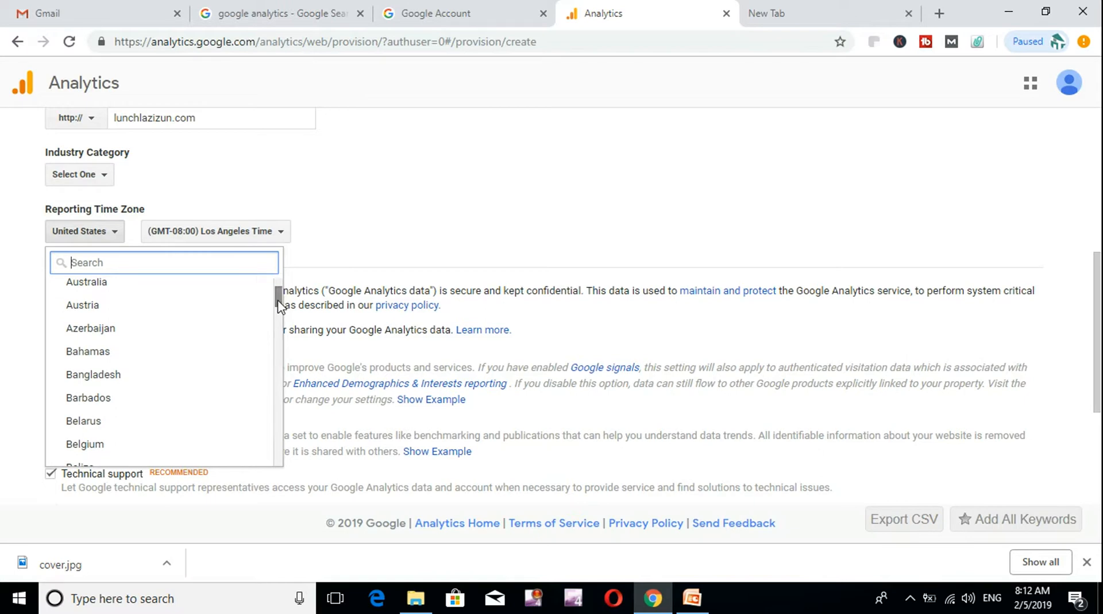
{"action": "left_click", "coordinate": [139, 378]}
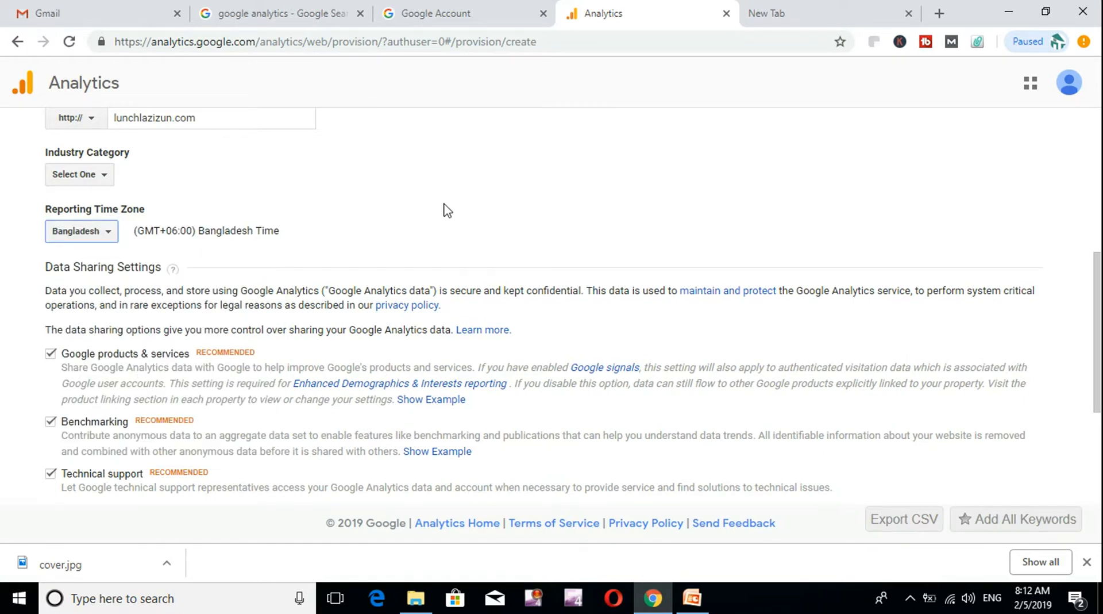
{"action": "left_click", "coordinate": [513, 240]}
Request the tracking ID and set the Terms of Service Agreement's country to Bangladesh.
{"action": "scroll", "coordinate": [513, 241], "scroll_direction": "down", "scroll_amount": 4}
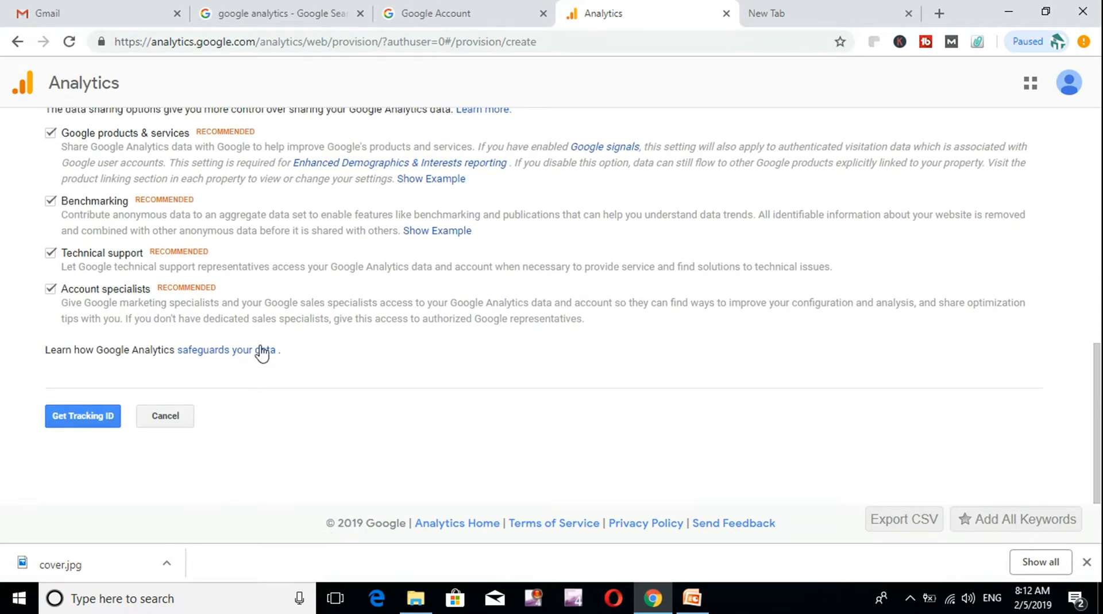
{"action": "left_click", "coordinate": [92, 414]}
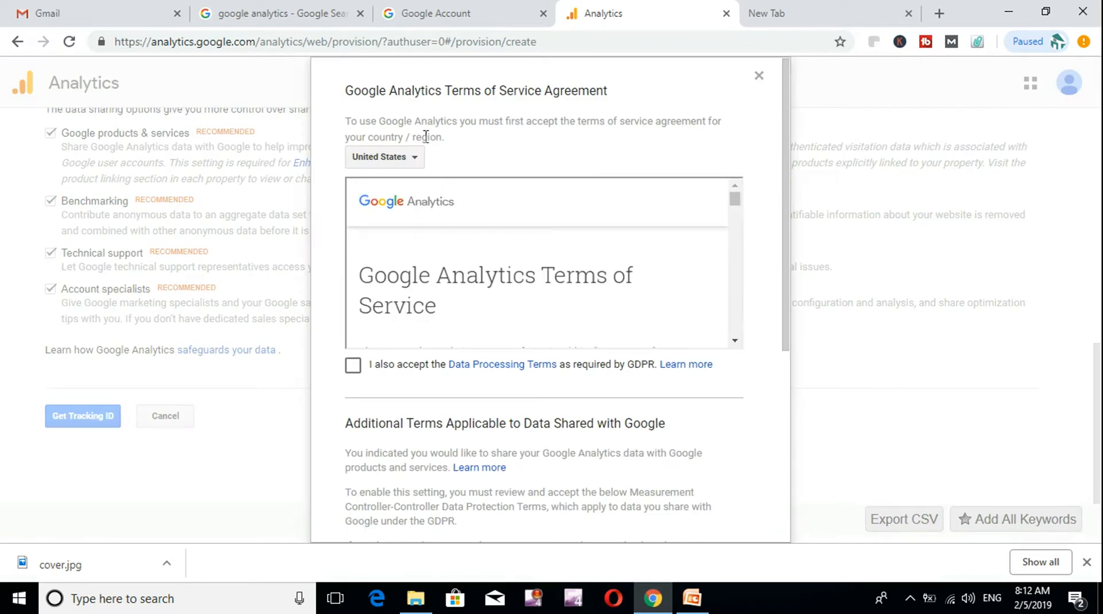
{"action": "left_click", "coordinate": [417, 162]}
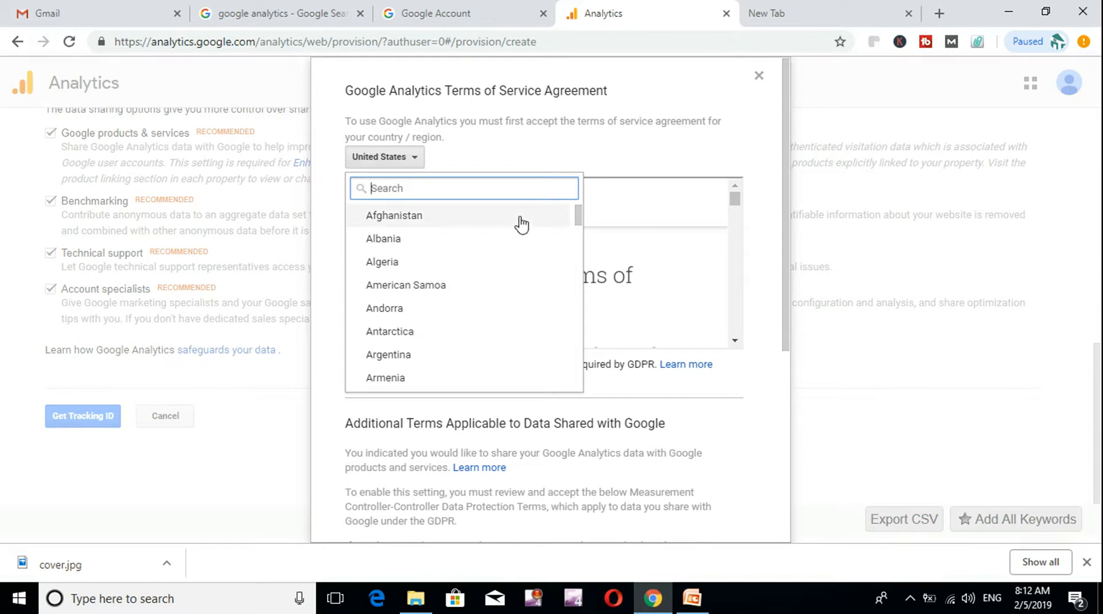
{"action": "mouse_move", "coordinate": [578, 221]}
{"action": "left_mouse_down"}
{"action": "mouse_move", "coordinate": [581, 243]}
{"action": "mouse_move", "coordinate": [581, 232]}
{"action": "left_mouse_up"}
{"action": "left_click", "coordinate": [439, 323]}
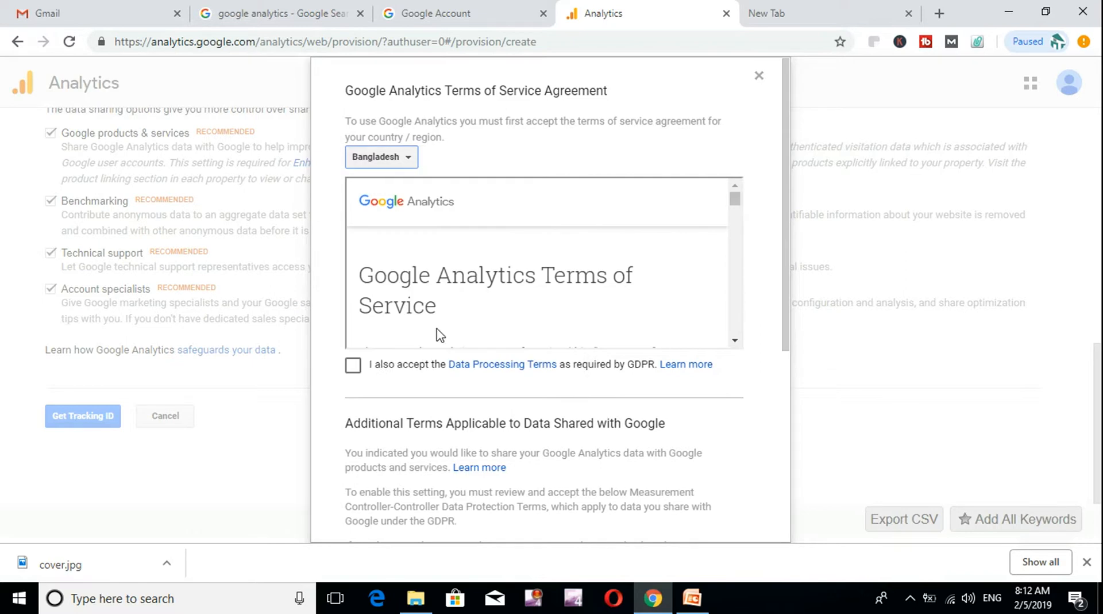
Accept the Data Processing Terms, the Measurement Controller-Controller terms and the service agreement, and decline the mobile app offer.
{"action": "left_click", "coordinate": [355, 368]}
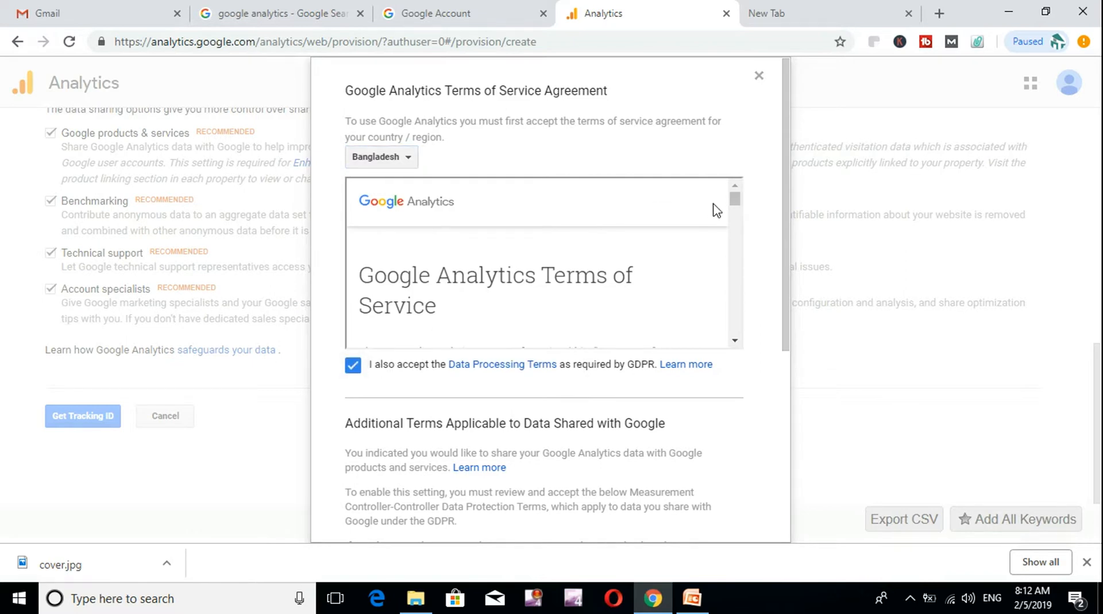
{"action": "left_click_drag", "start_coordinate": [735, 201], "coordinate": [735, 315]}
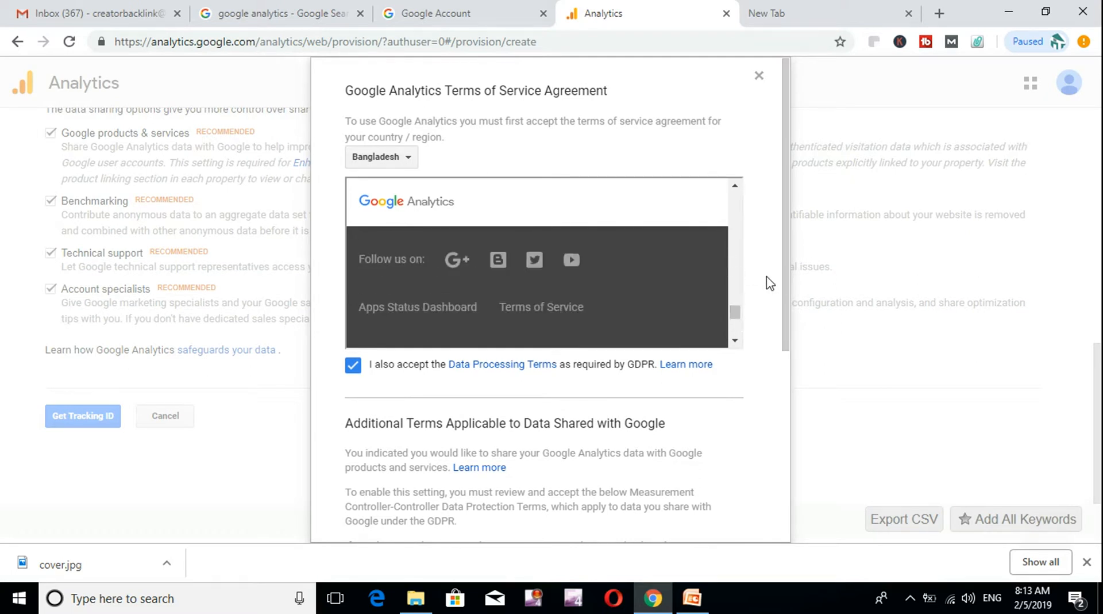
{"action": "left_click_drag", "start_coordinate": [784, 301], "coordinate": [795, 529]}
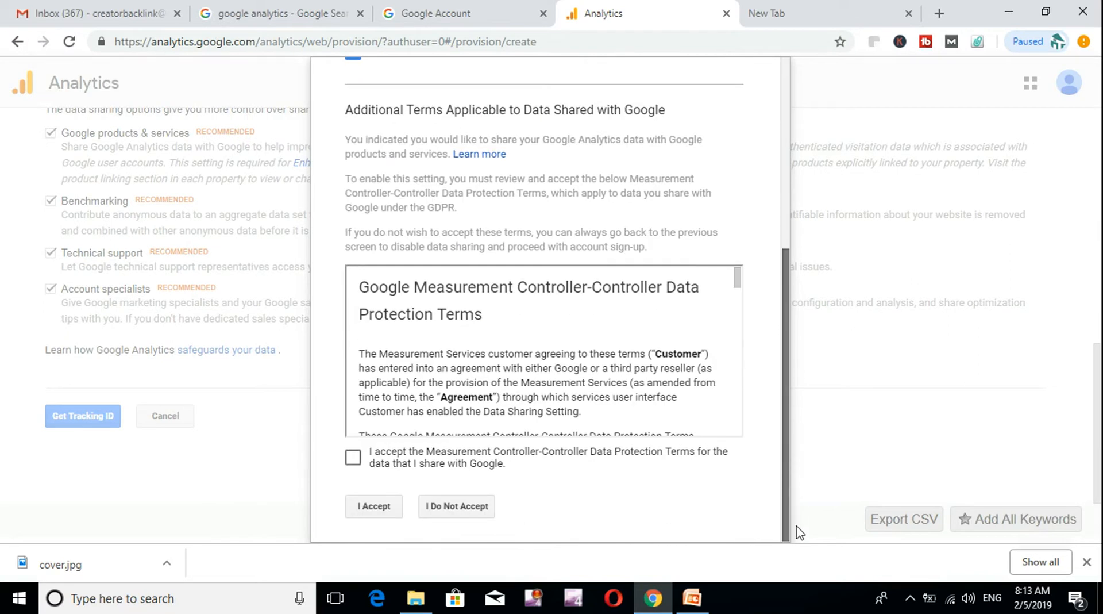
{"action": "left_click", "coordinate": [355, 464]}
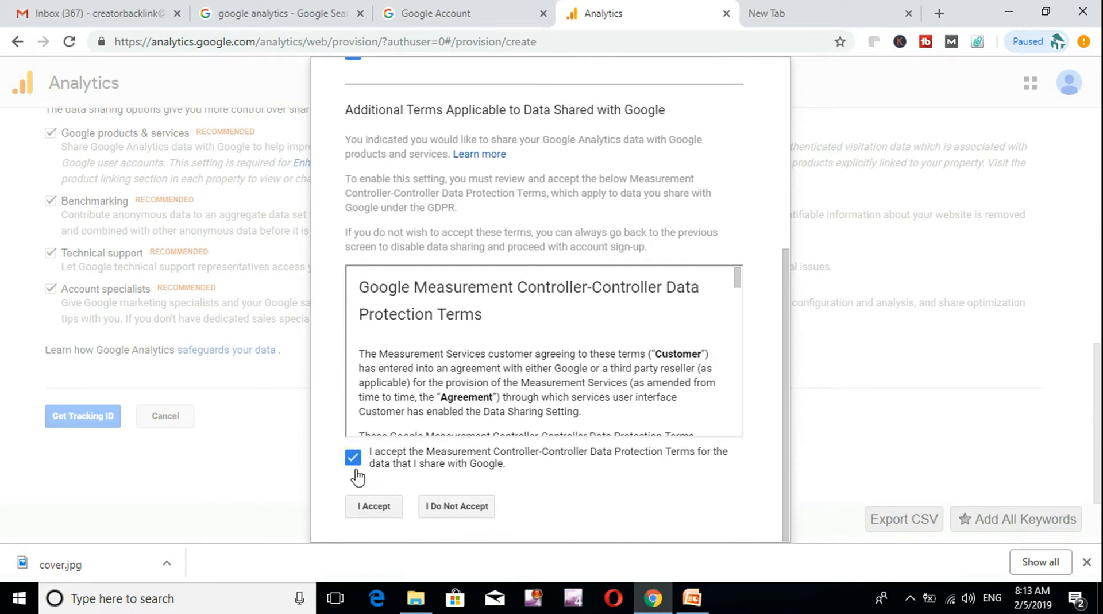
{"action": "left_click", "coordinate": [374, 506]}
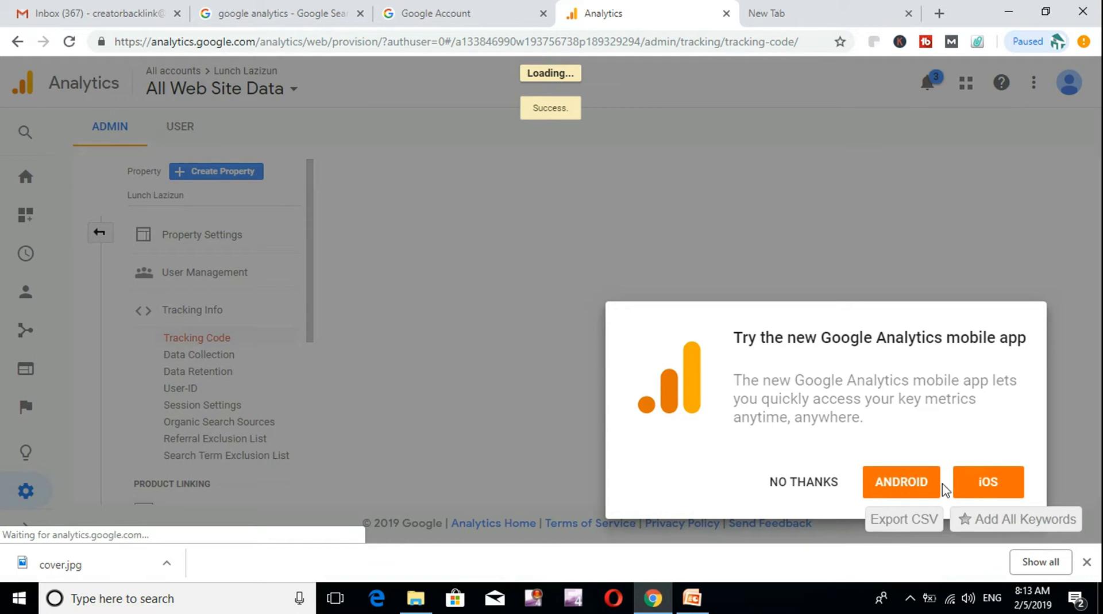
{"action": "left_click", "coordinate": [819, 486]}
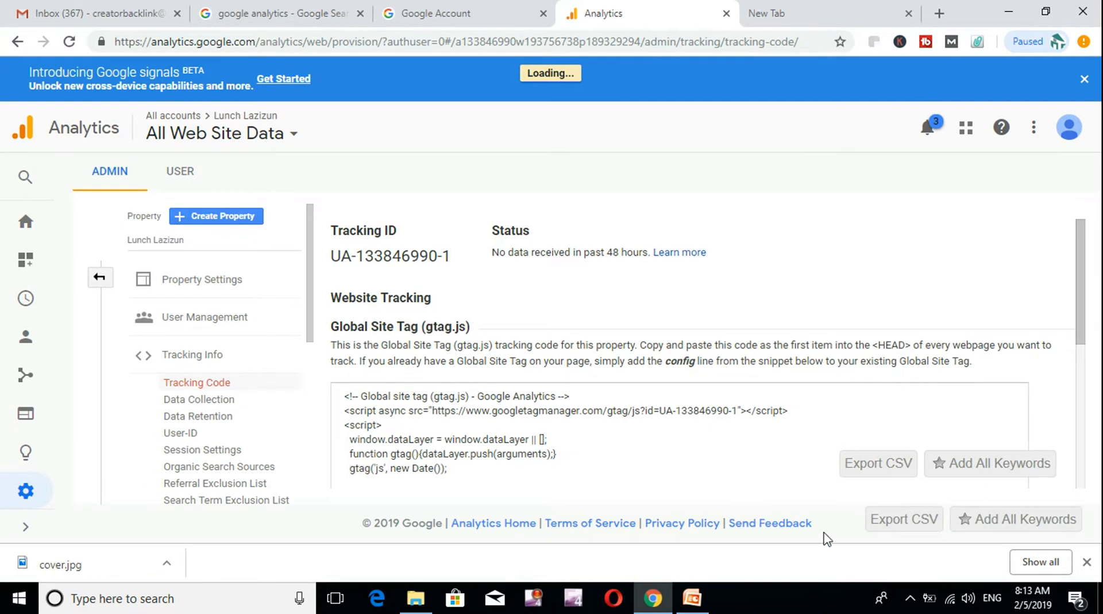
{"action": "left_click", "coordinate": [910, 598]}
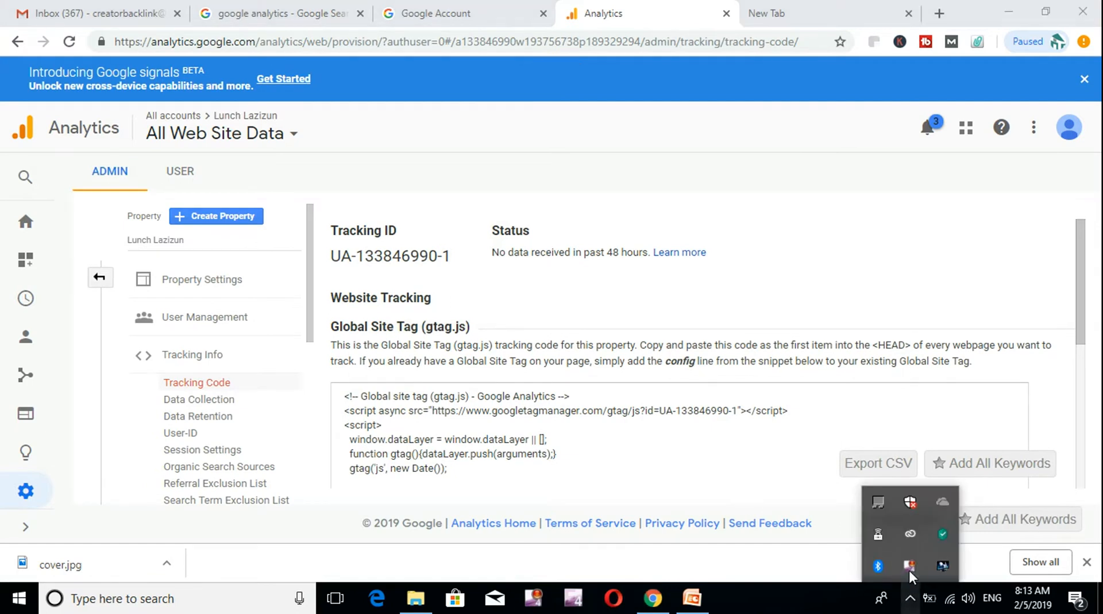
{"action": "right_click", "coordinate": [911, 567]}
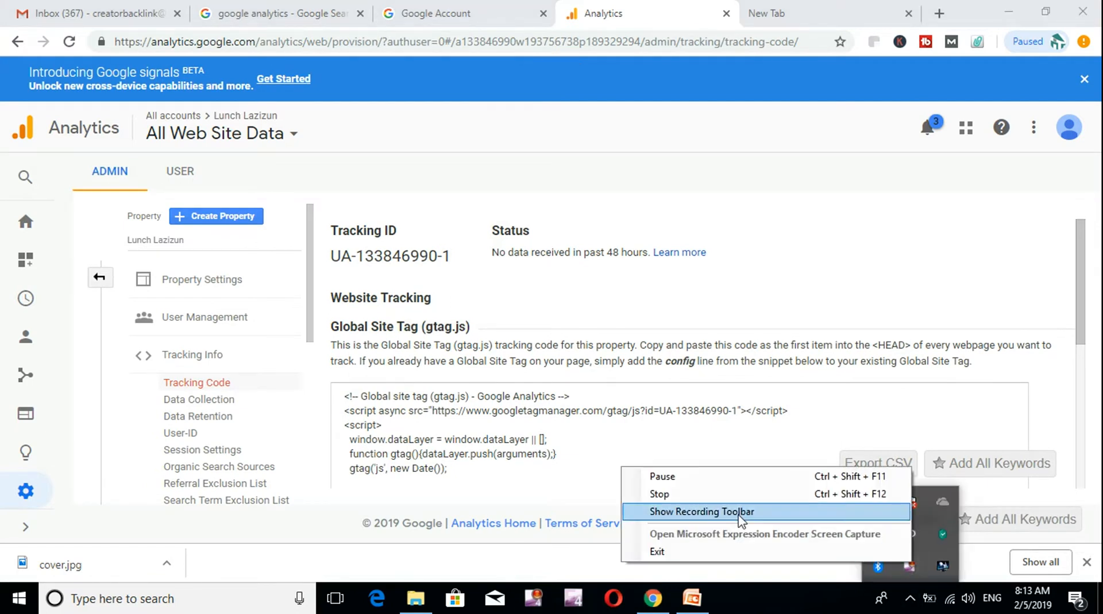
{"action": "left_click", "coordinate": [708, 517]}
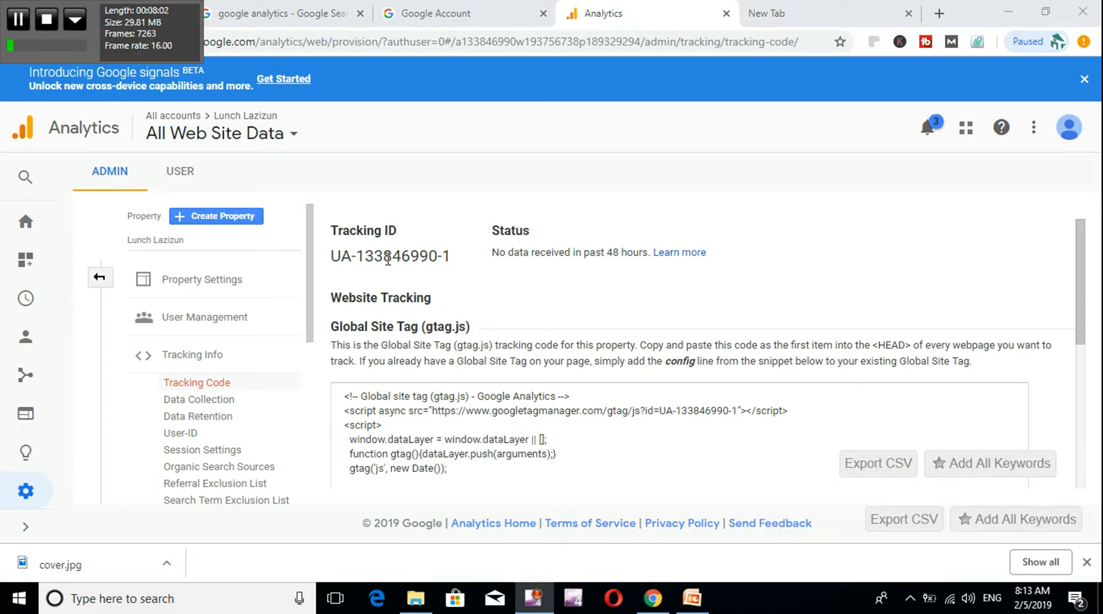
Select the entire Global Site Tag (gtag.js) tracking snippet under Website Tracking.
{"action": "left_click", "coordinate": [396, 407]}
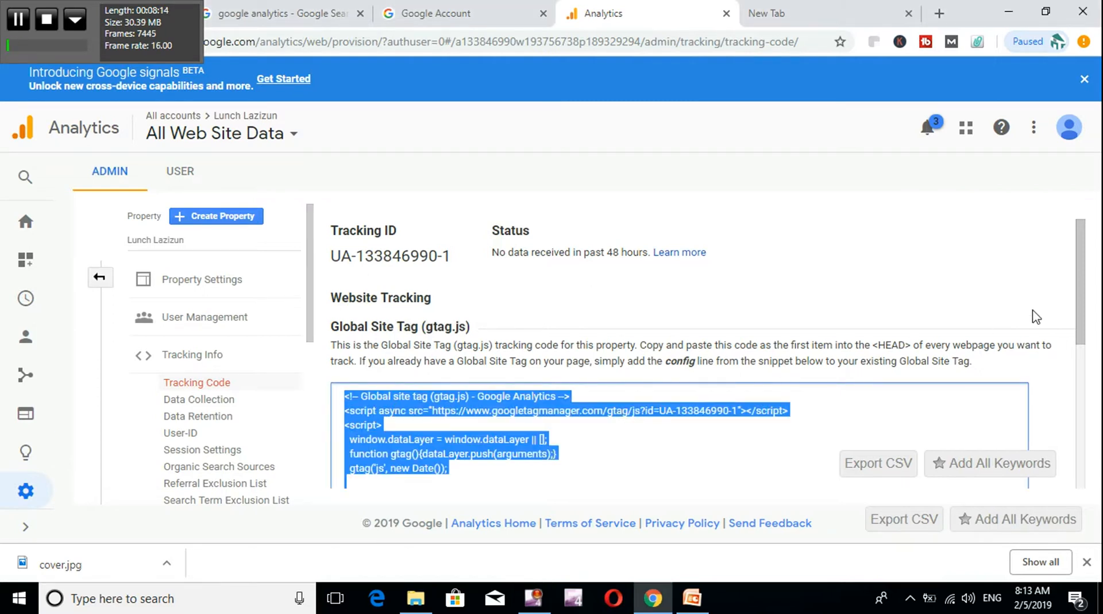
{"action": "left_click_drag", "start_coordinate": [1077, 319], "coordinate": [1078, 368]}
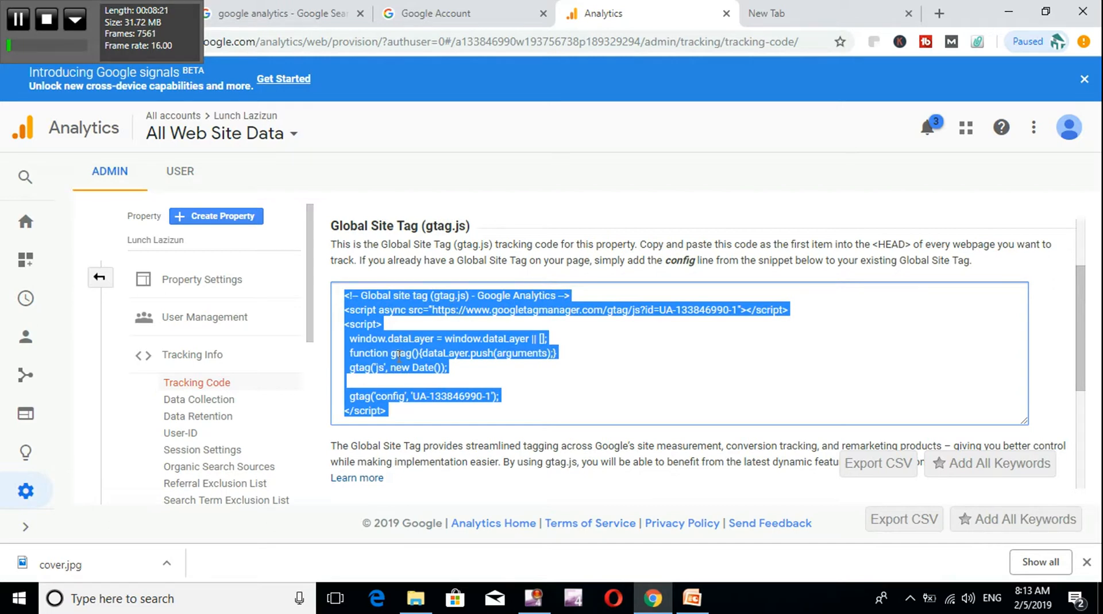
Go to the WordPress admin address lunchlazizun.com/wp-admin/ in the other open browser page.
{"action": "left_click", "coordinate": [758, 15]}
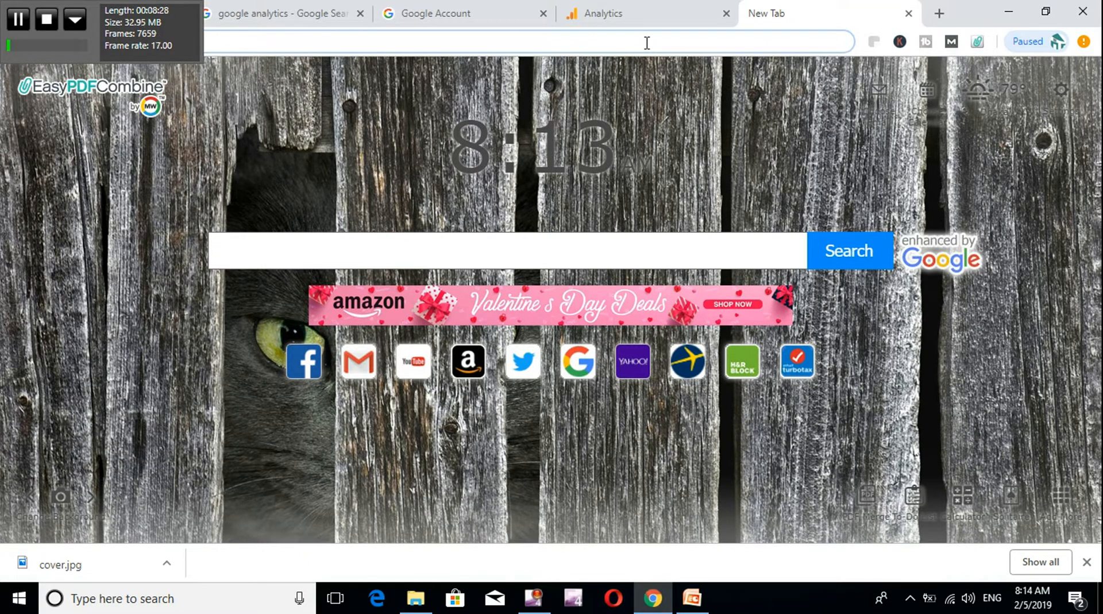
{"action": "left_click", "coordinate": [78, 17]}
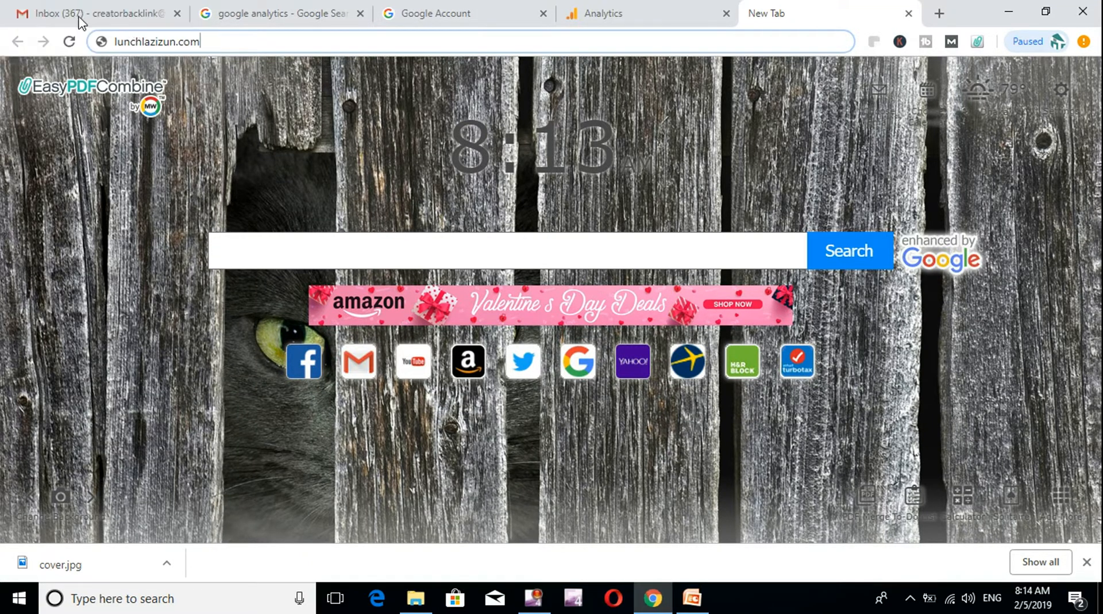
{"action": "left_click", "coordinate": [230, 42]}
{"action": "type", "text": "/"}
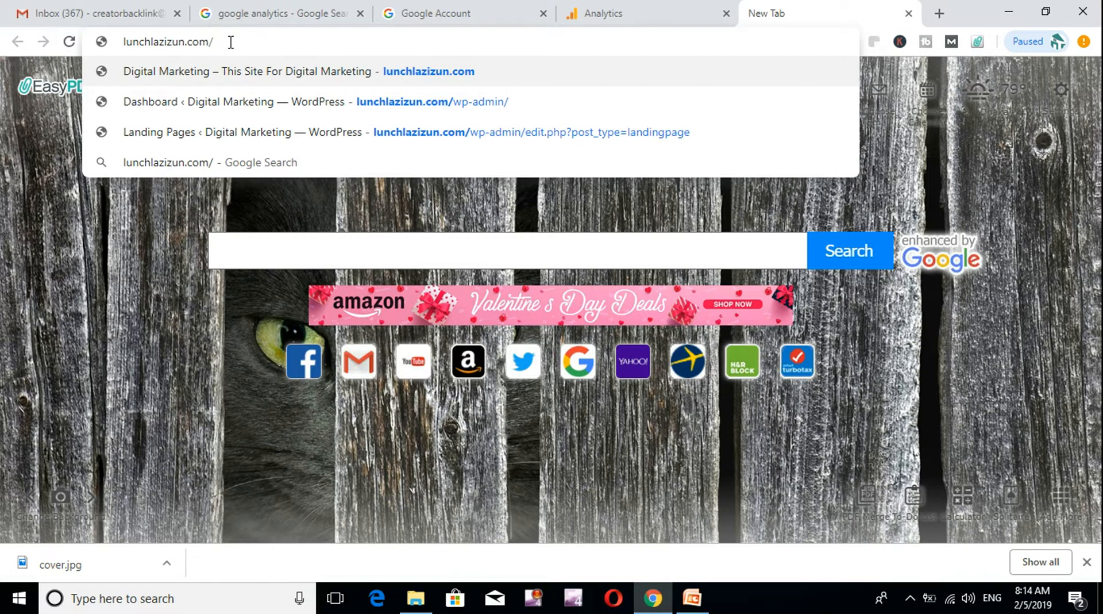
{"action": "type", "text": "w"}
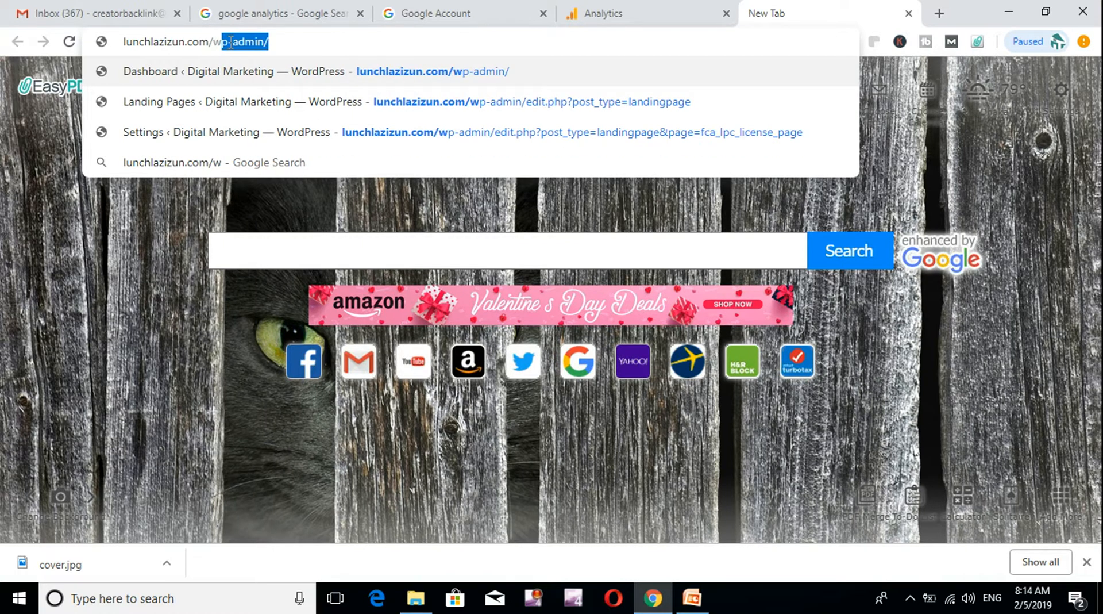
{"action": "key", "text": "Right"}
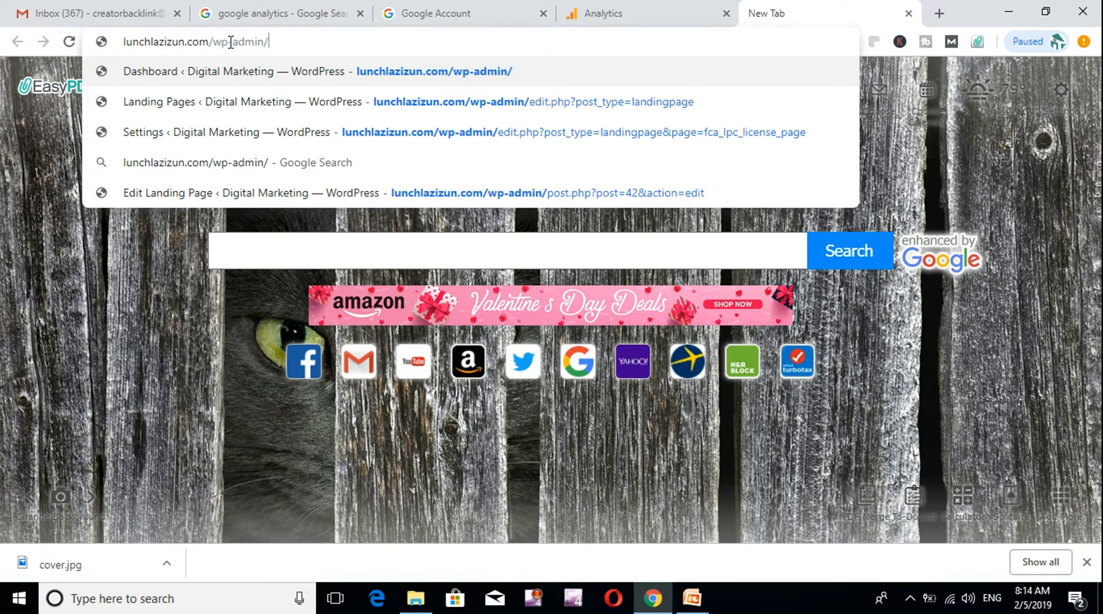
{"action": "key", "text": "Return"}
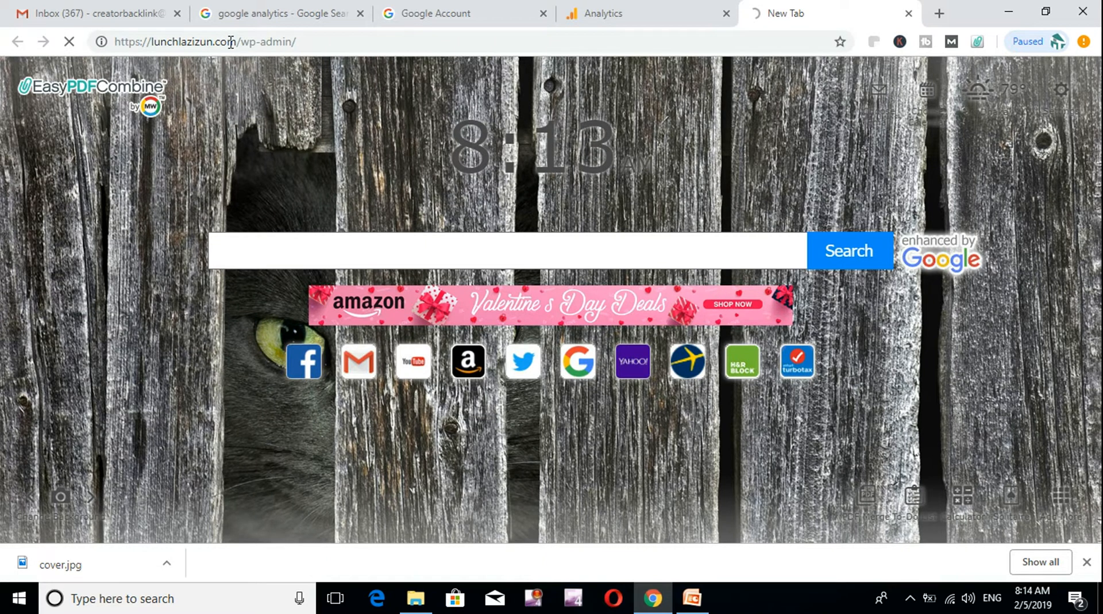
{"action": "left_click", "coordinate": [230, 42]}
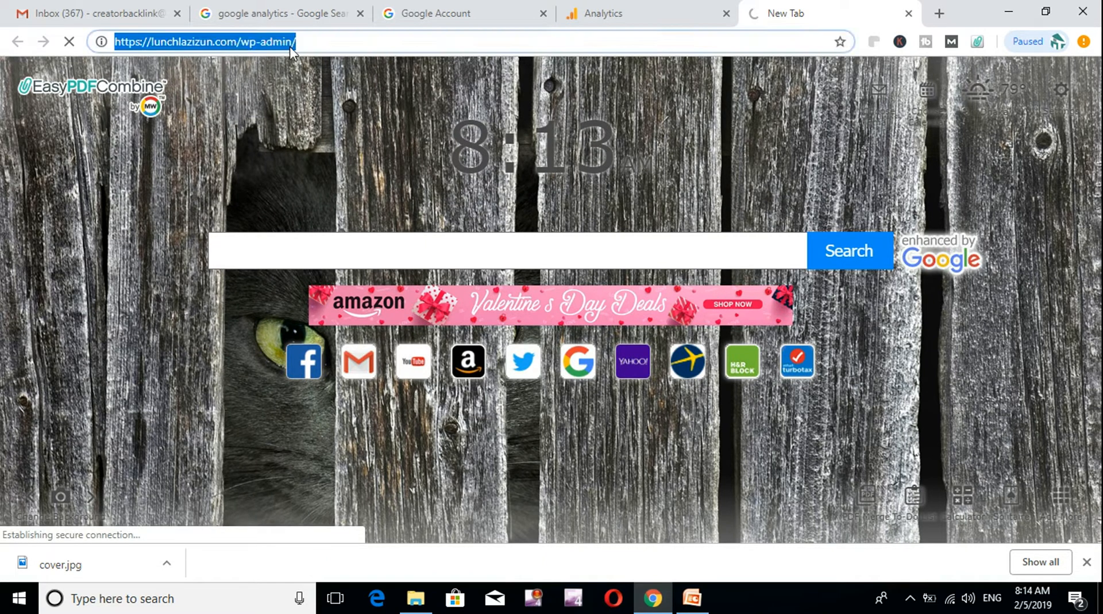
Log in to the WordPress site with the prefilled credentials and the Remember Me option.
{"action": "left_click", "coordinate": [608, 13]}
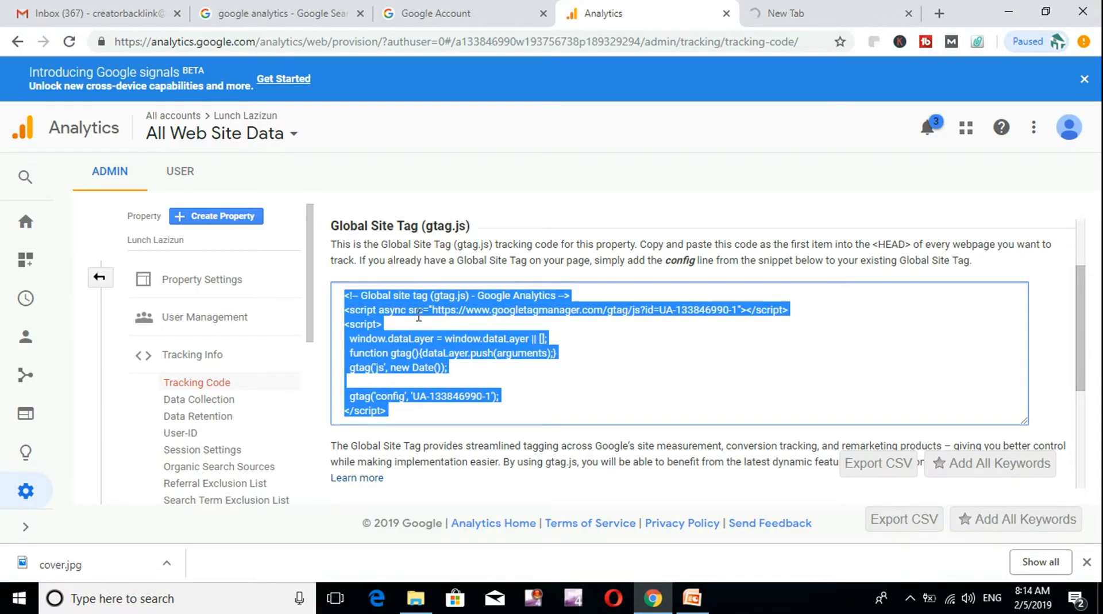
{"action": "left_click", "coordinate": [779, 22]}
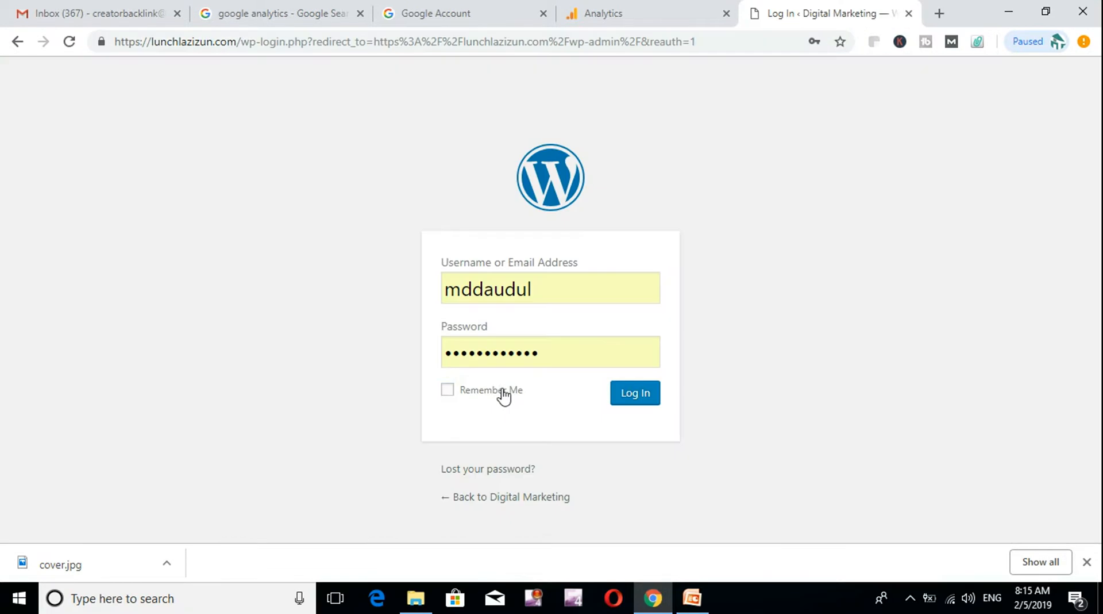
{"action": "left_click", "coordinate": [500, 392]}
{"action": "left_click", "coordinate": [636, 395]}
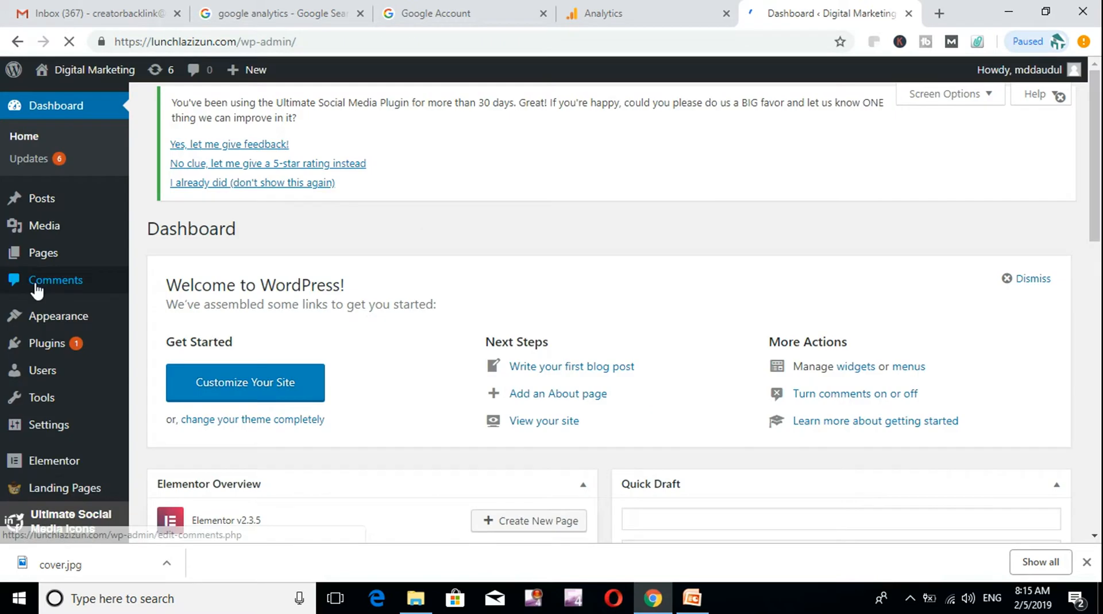
Open the Chip Life theme's header.php file in the WordPress theme editor.
{"action": "mouse_move", "coordinate": [56, 316]}
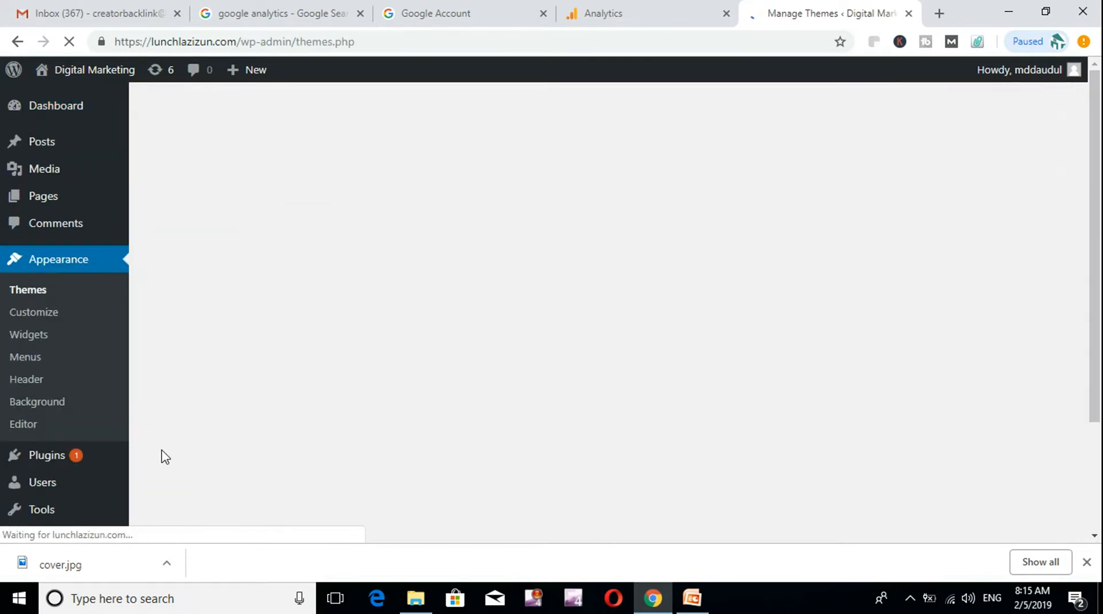
{"action": "left_click", "coordinate": [29, 425]}
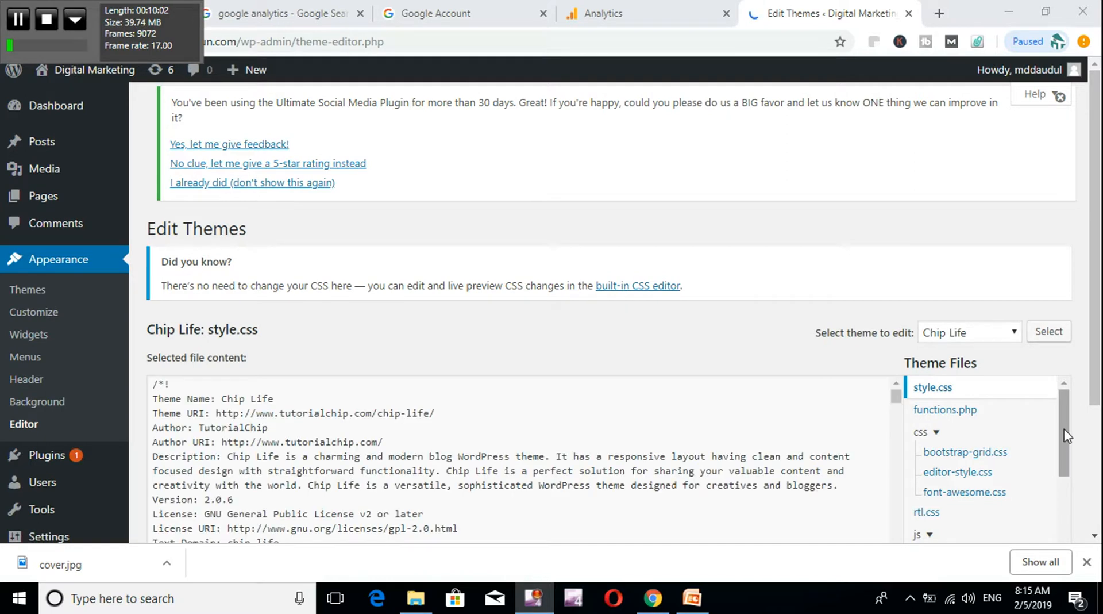
{"action": "left_click_drag", "start_coordinate": [1067, 436], "coordinate": [1060, 531]}
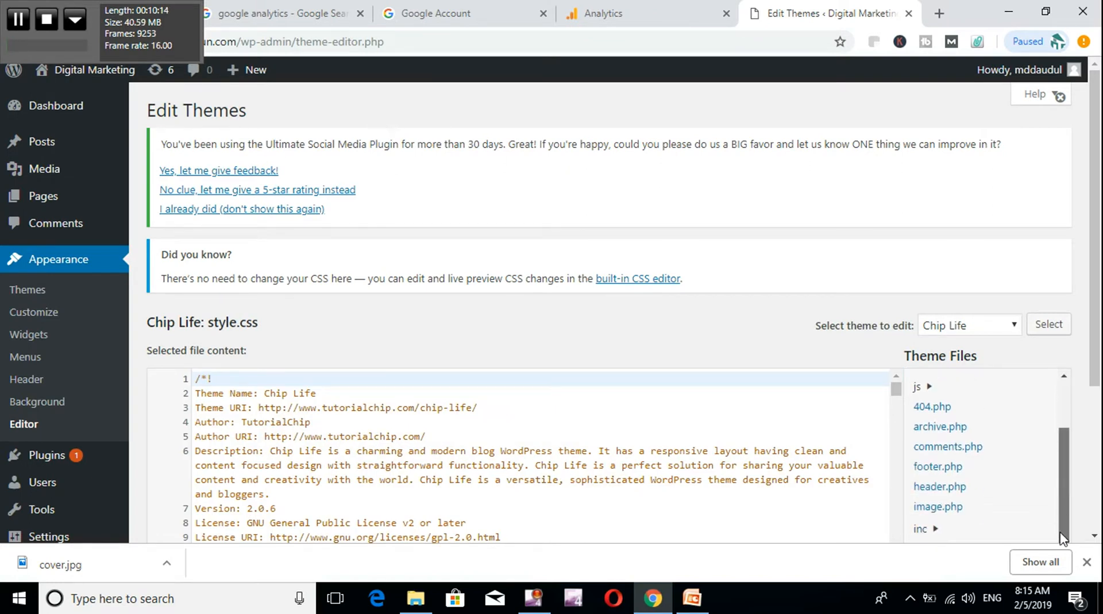
{"action": "left_click", "coordinate": [946, 489]}
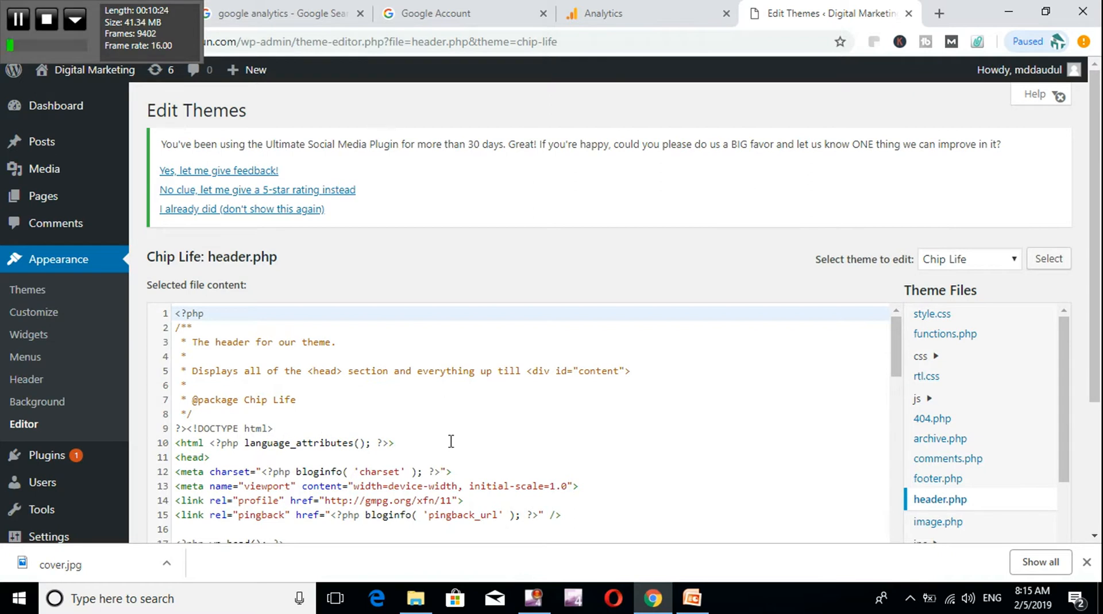
Insert three blank lines after the wp_head() line in header.php, placing the cursor on the middle one.
{"action": "left_click_drag", "start_coordinate": [896, 368], "coordinate": [896, 400]}
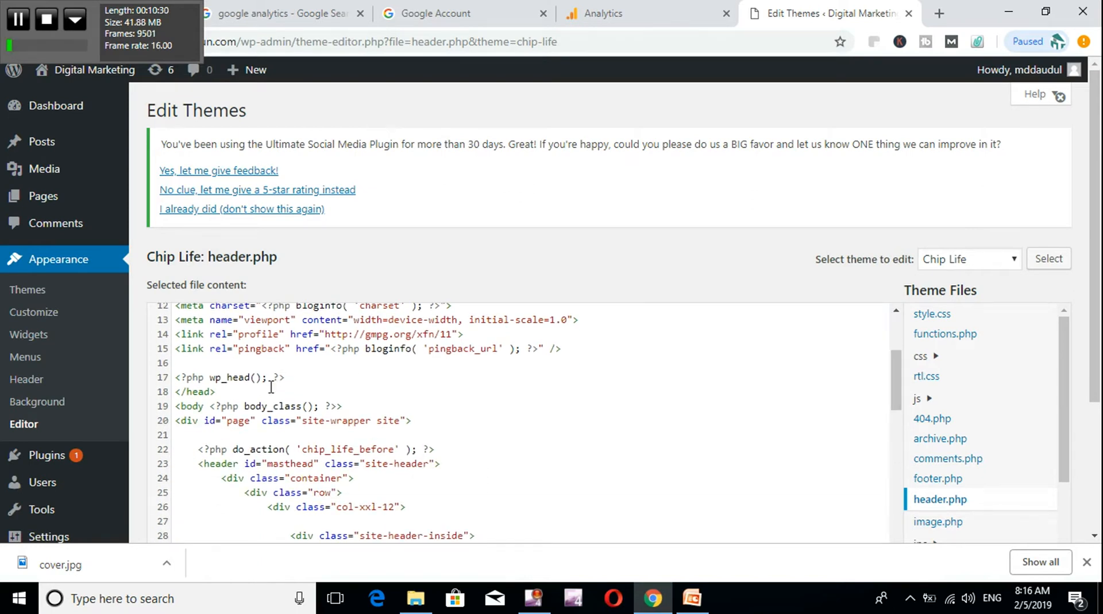
{"action": "left_click", "coordinate": [299, 377]}
{"action": "triple_click", "coordinate": [299, 377]}
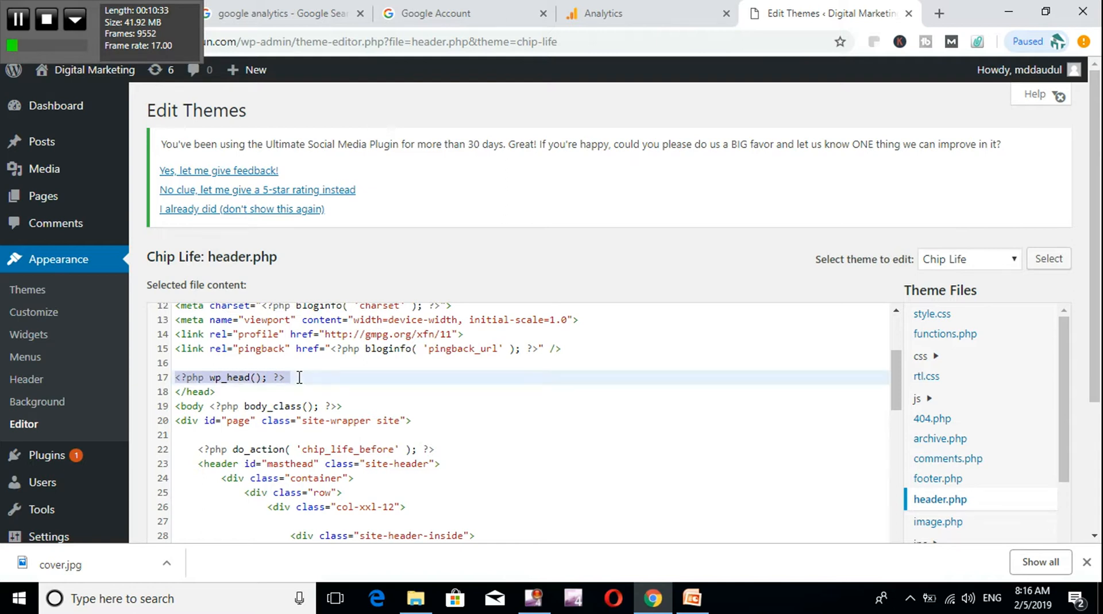
{"action": "left_click", "coordinate": [294, 377]}
{"action": "key", "text": "Return"}
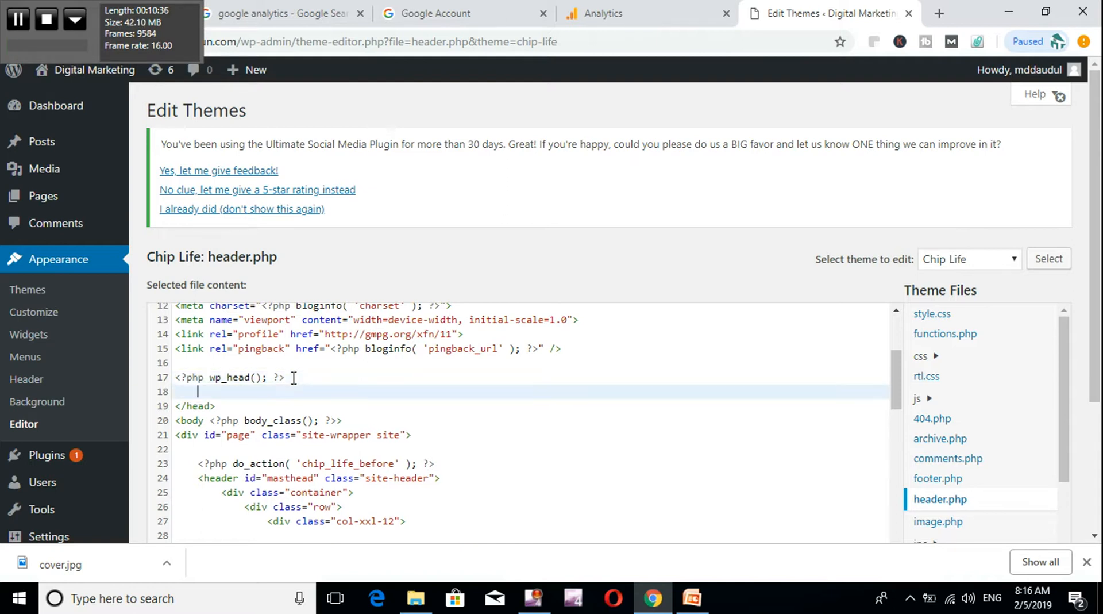
{"action": "key", "text": "Return"}
{"action": "key", "text": "Return"}
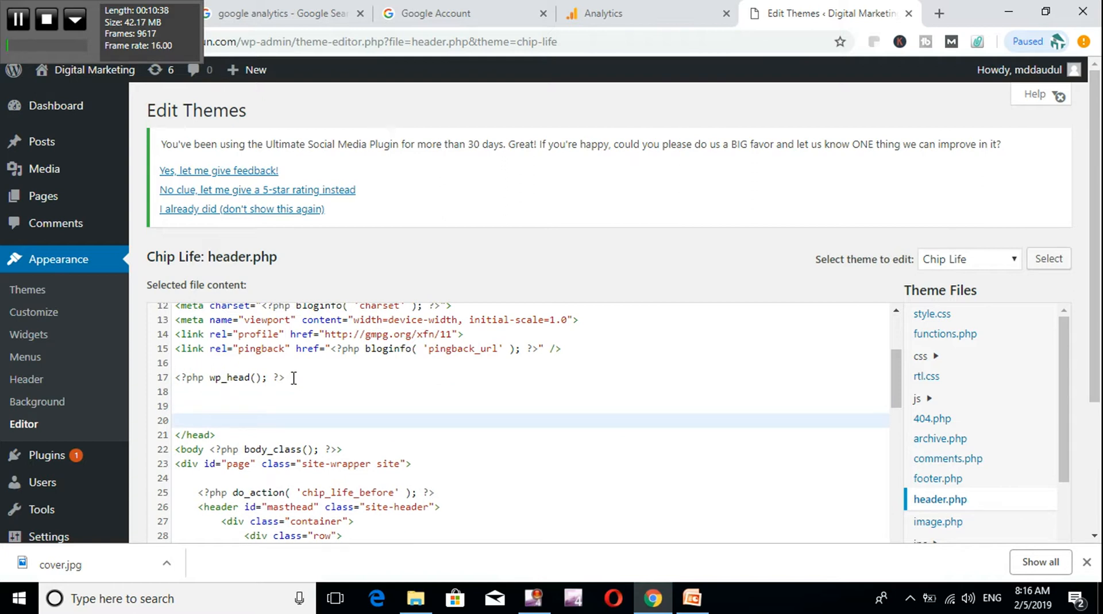
{"action": "key", "text": "Up"}
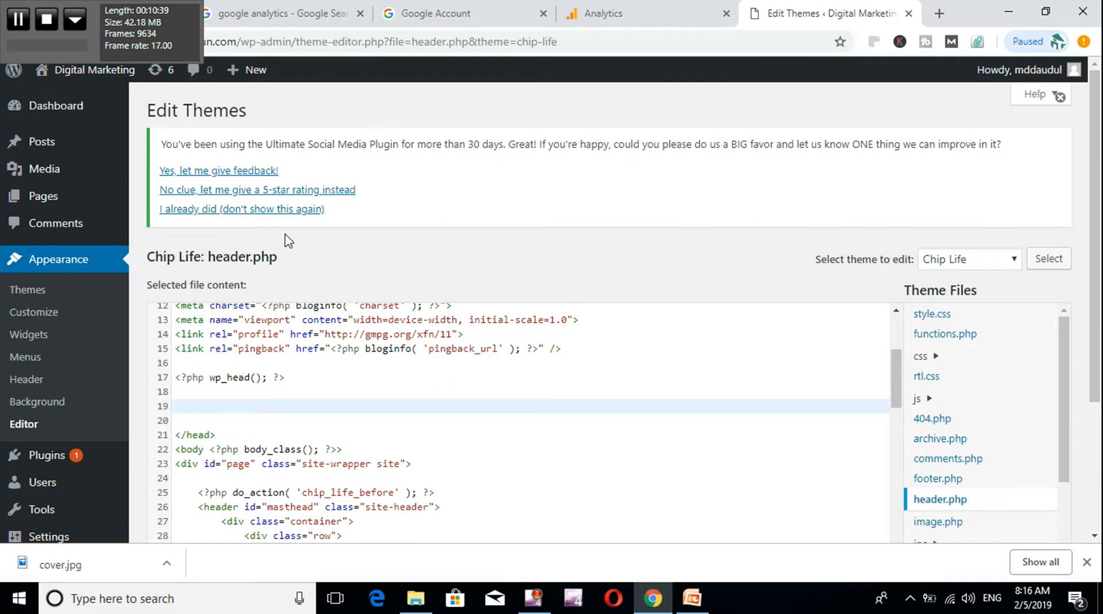
Copy the Global Site Tag snippet from Analytics and paste it into header.php above the closing head tag.
{"action": "left_click", "coordinate": [612, 15]}
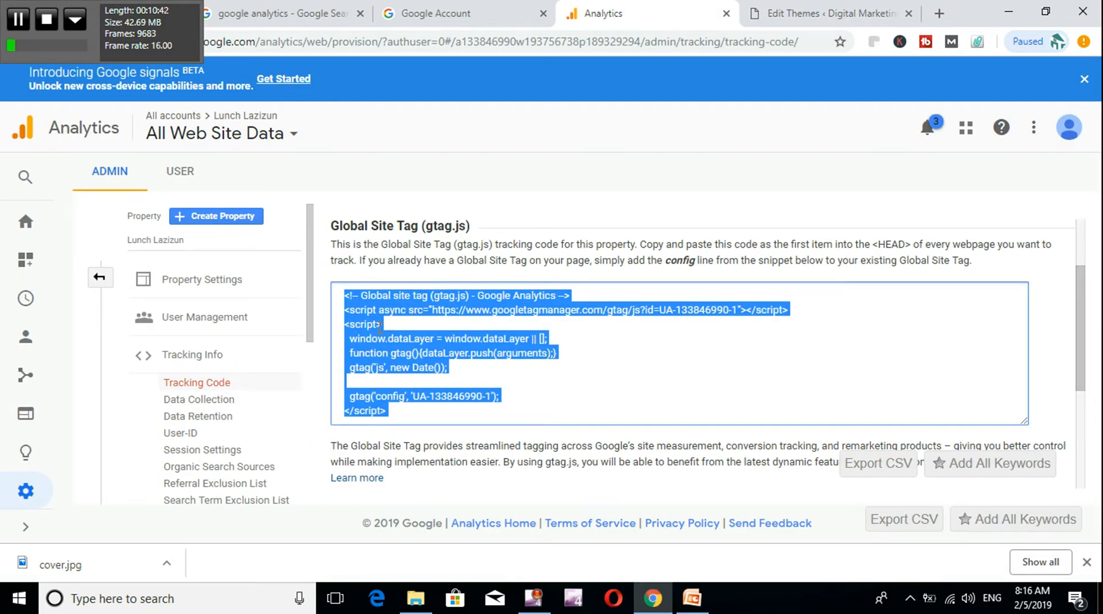
{"action": "right_click", "coordinate": [379, 325]}
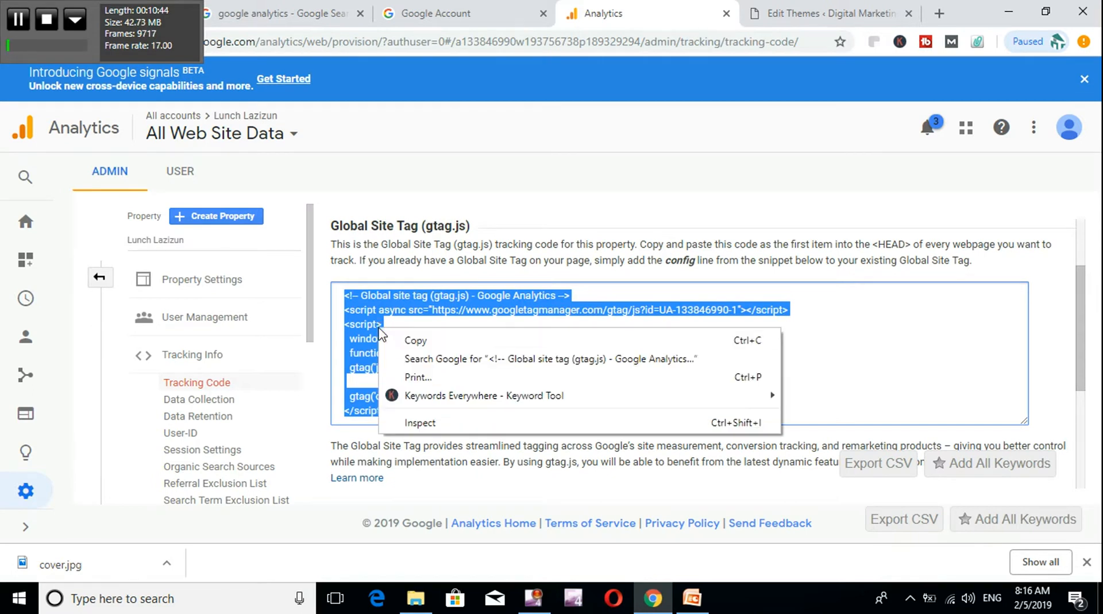
{"action": "left_click", "coordinate": [399, 342]}
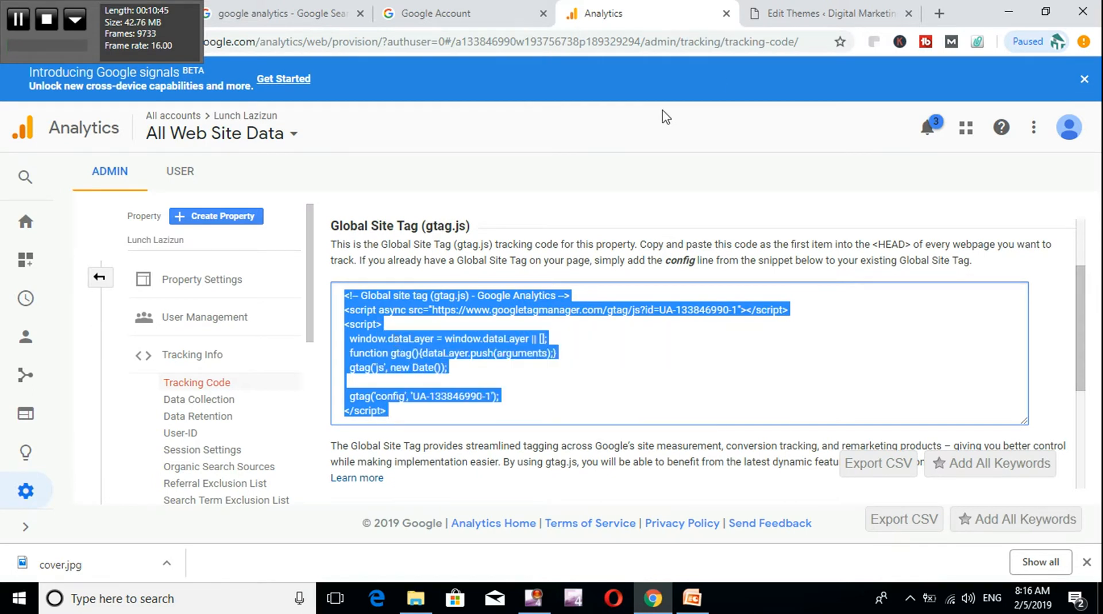
{"action": "left_click", "coordinate": [816, 13]}
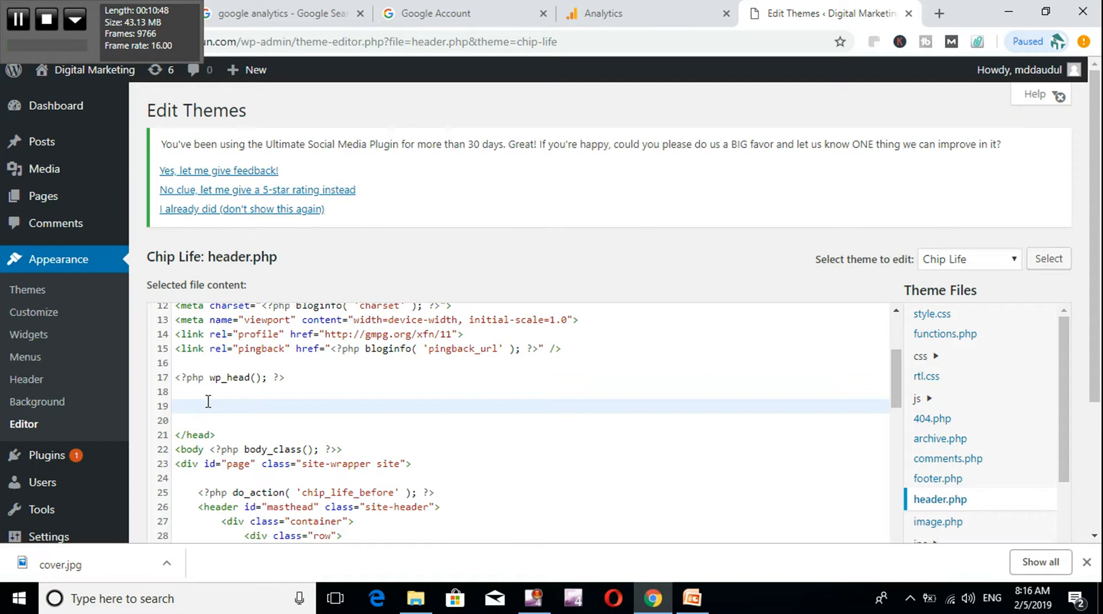
{"action": "key", "text": "ctrl+v"}
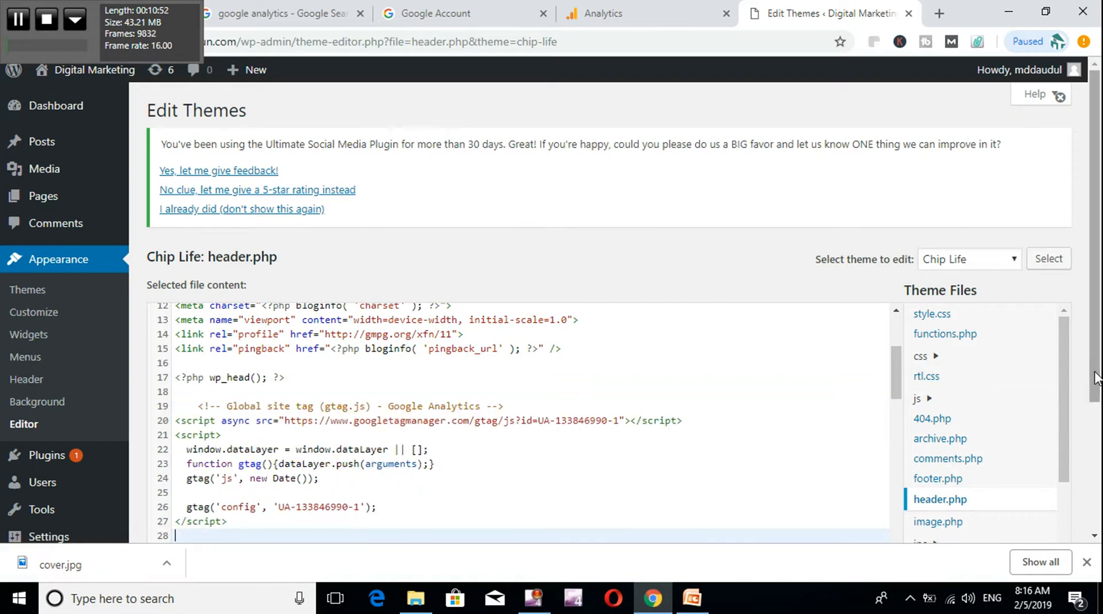
Save the edited header.php with Update File.
{"action": "left_click_drag", "start_coordinate": [1067, 391], "coordinate": [1059, 451]}
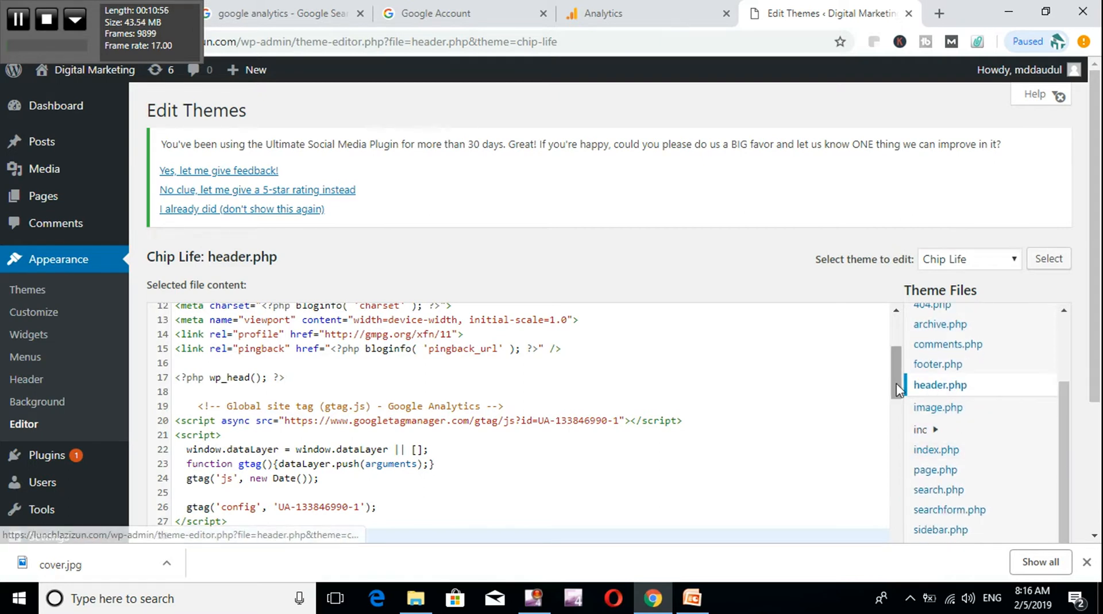
{"action": "left_click_drag", "start_coordinate": [897, 383], "coordinate": [866, 598]}
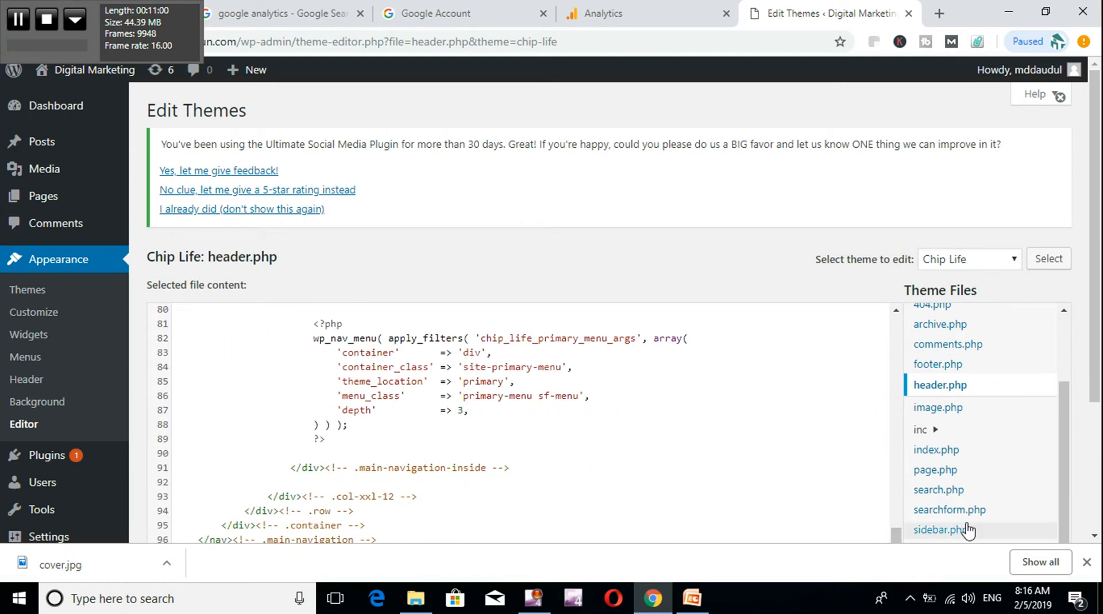
{"action": "left_click_drag", "start_coordinate": [1098, 360], "coordinate": [1083, 500]}
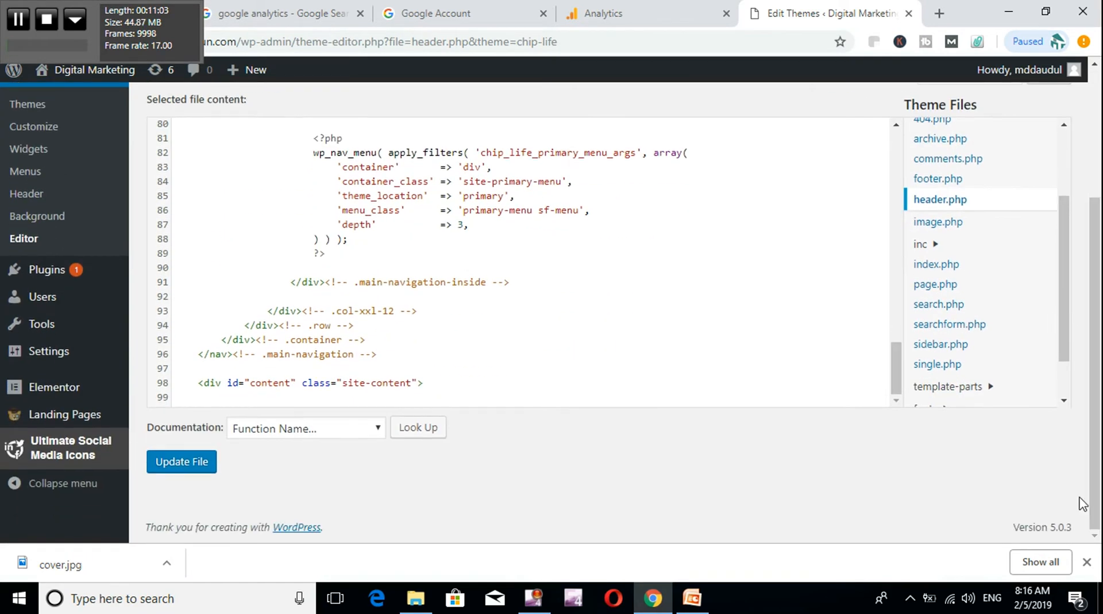
{"action": "left_click", "coordinate": [201, 467]}
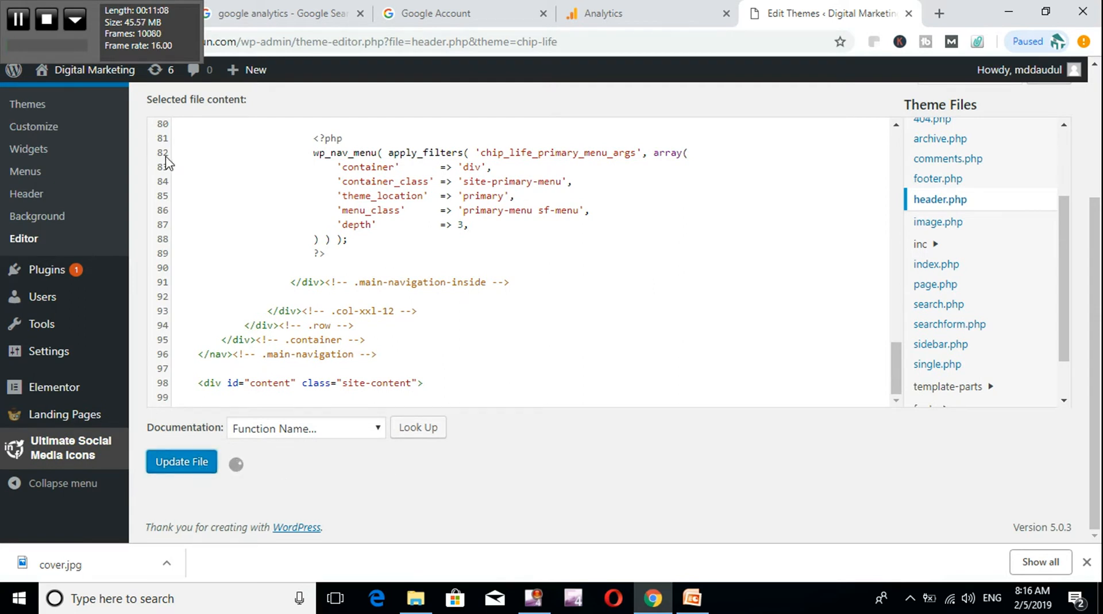
{"action": "left_click", "coordinate": [550, 14]}
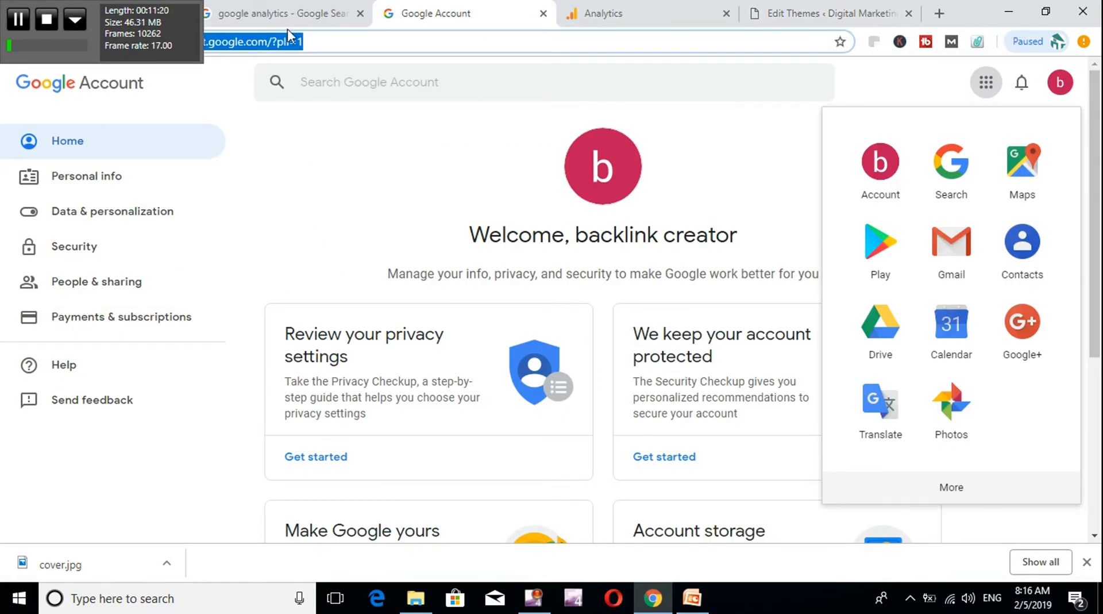
{"action": "left_click", "coordinate": [274, 7]}
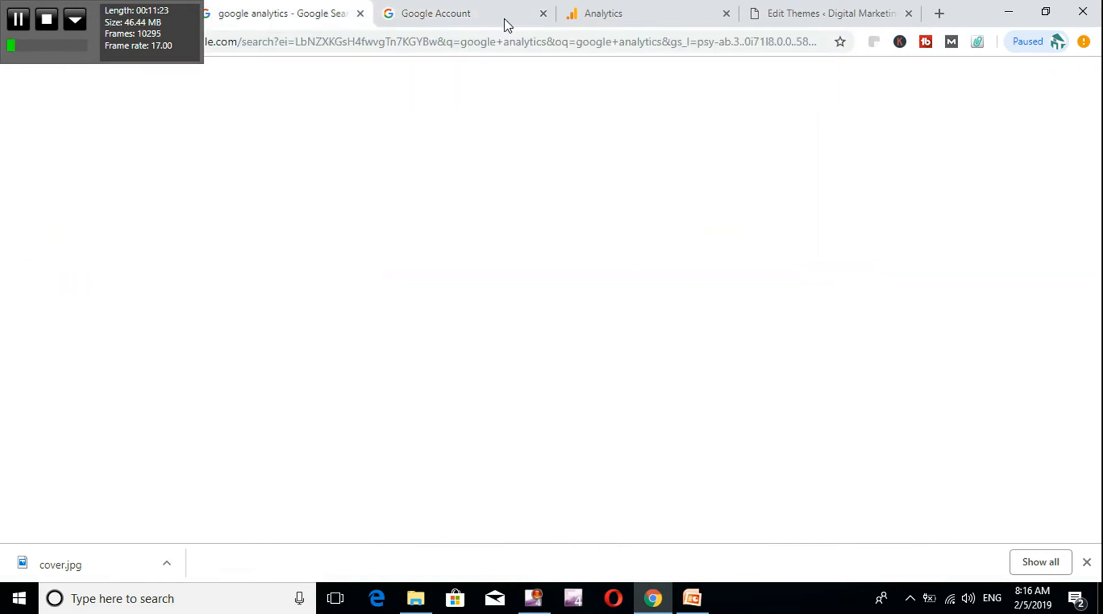
{"action": "left_click", "coordinate": [646, 11]}
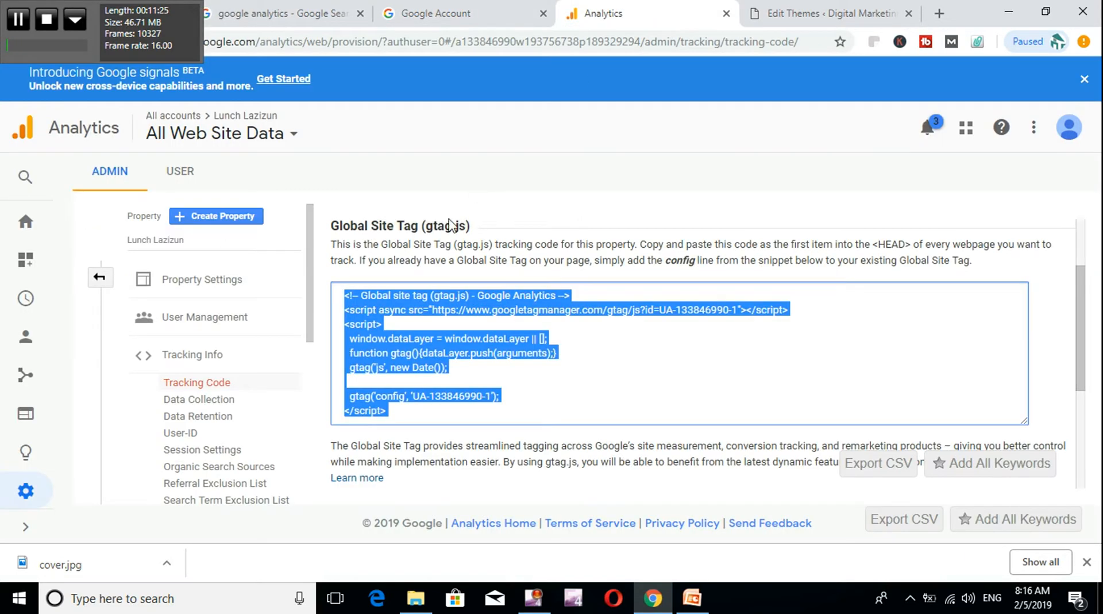
{"action": "left_click", "coordinate": [420, 297]}
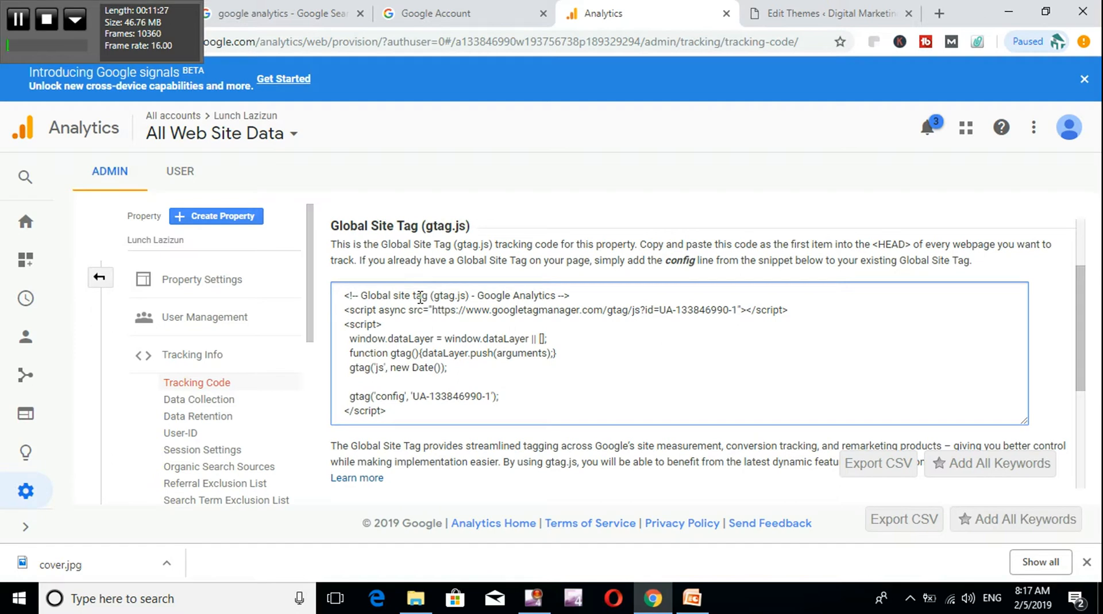
{"action": "left_click", "coordinate": [794, 15]}
{"action": "left_click", "coordinate": [676, 23]}
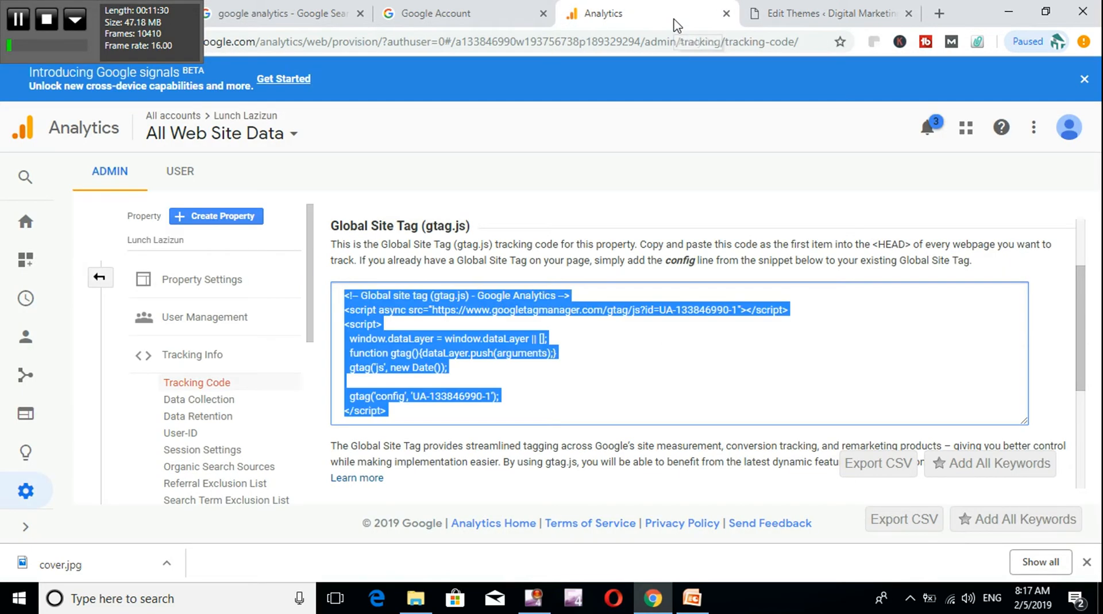
{"action": "left_click", "coordinate": [480, 18]}
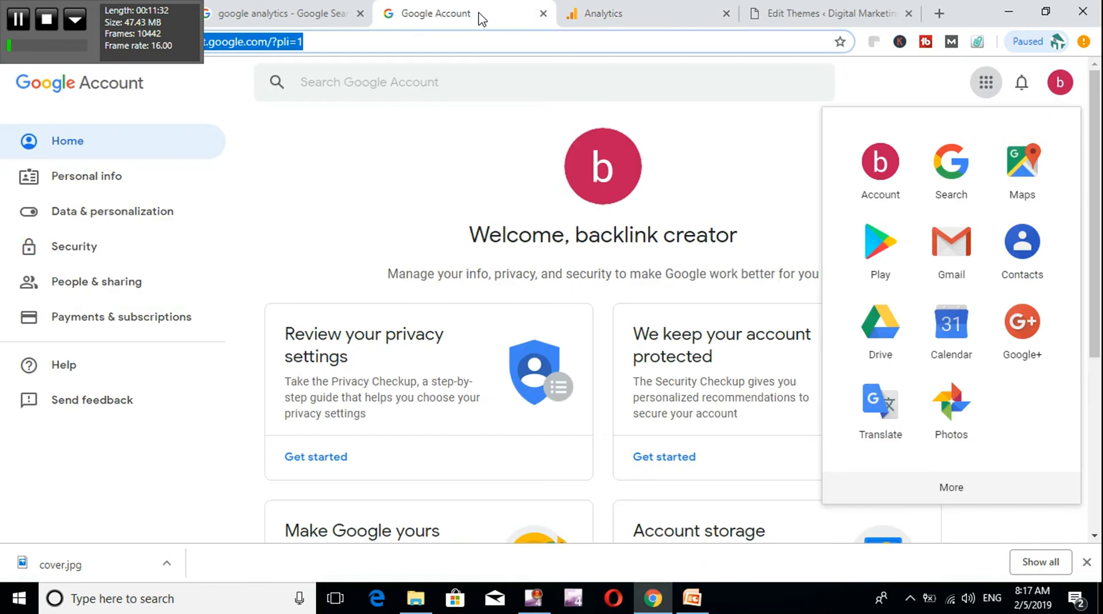
{"action": "left_click", "coordinate": [784, 14]}
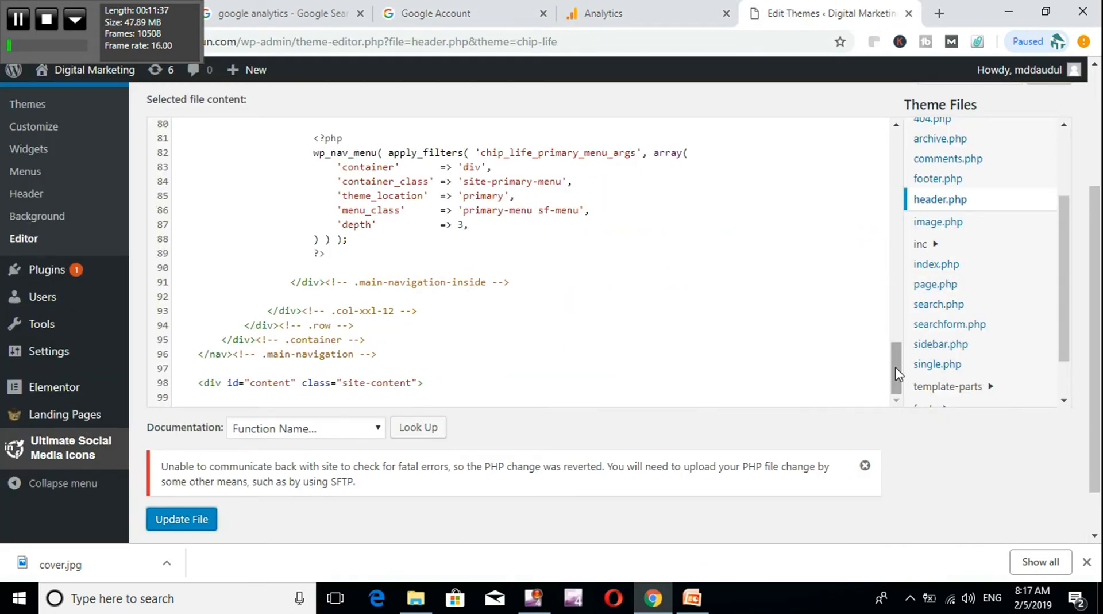
Return to the Analytics tracking code page and sign out of the current Google account.
{"action": "left_click", "coordinate": [638, 22]}
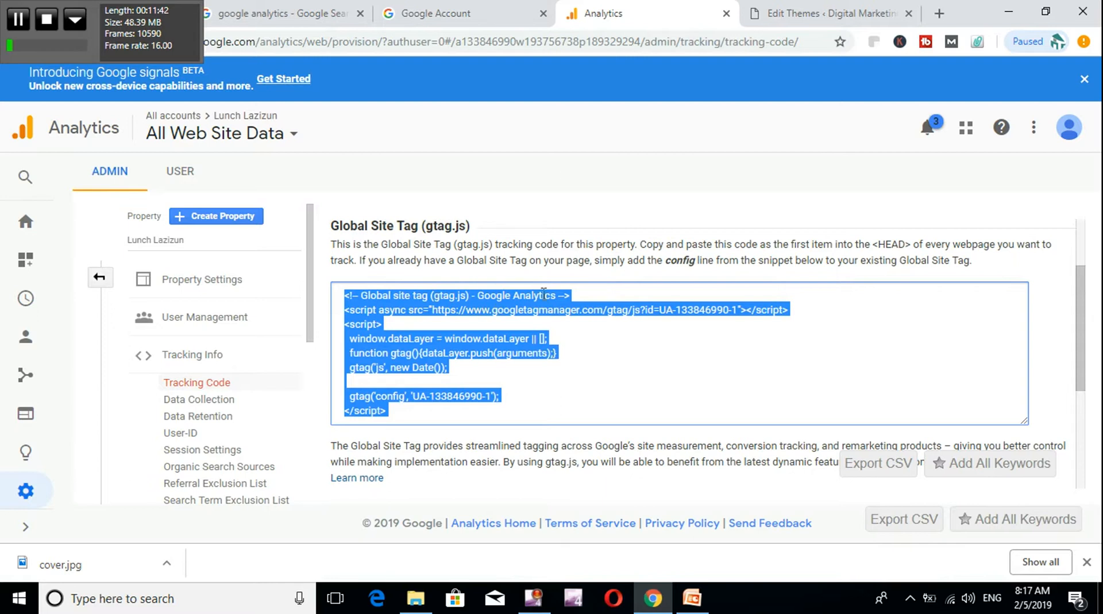
{"action": "left_click", "coordinate": [478, 279]}
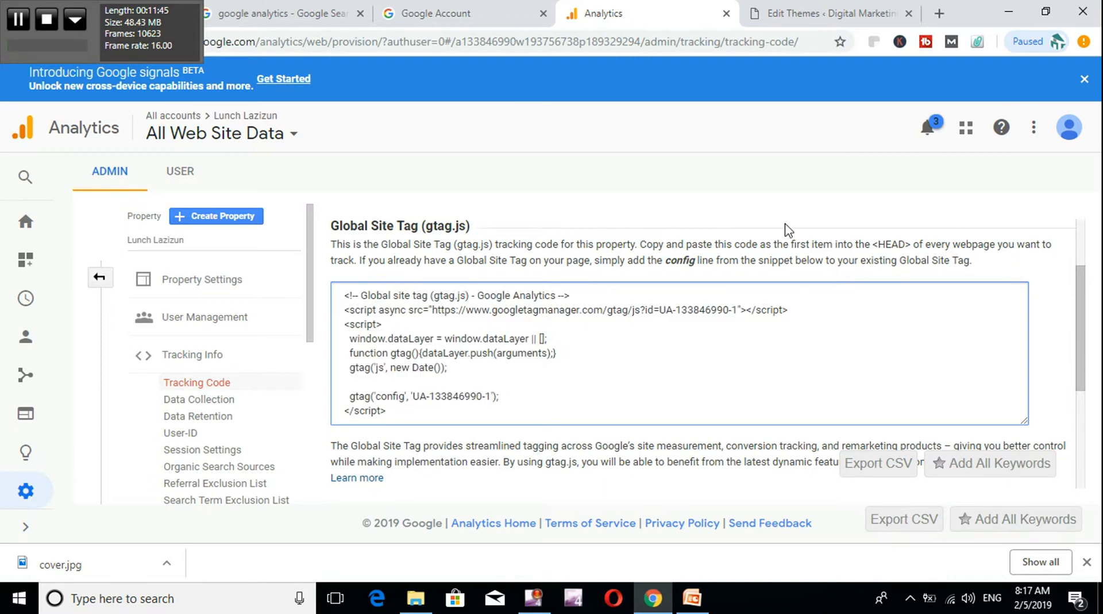
{"action": "left_click", "coordinate": [1067, 136]}
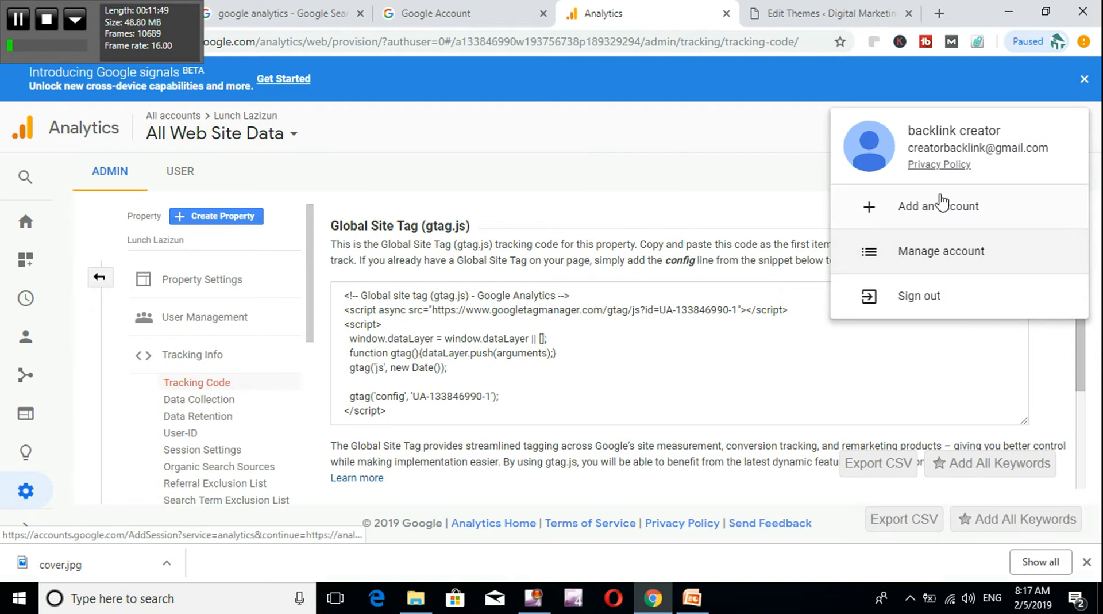
{"action": "left_click", "coordinate": [918, 300]}
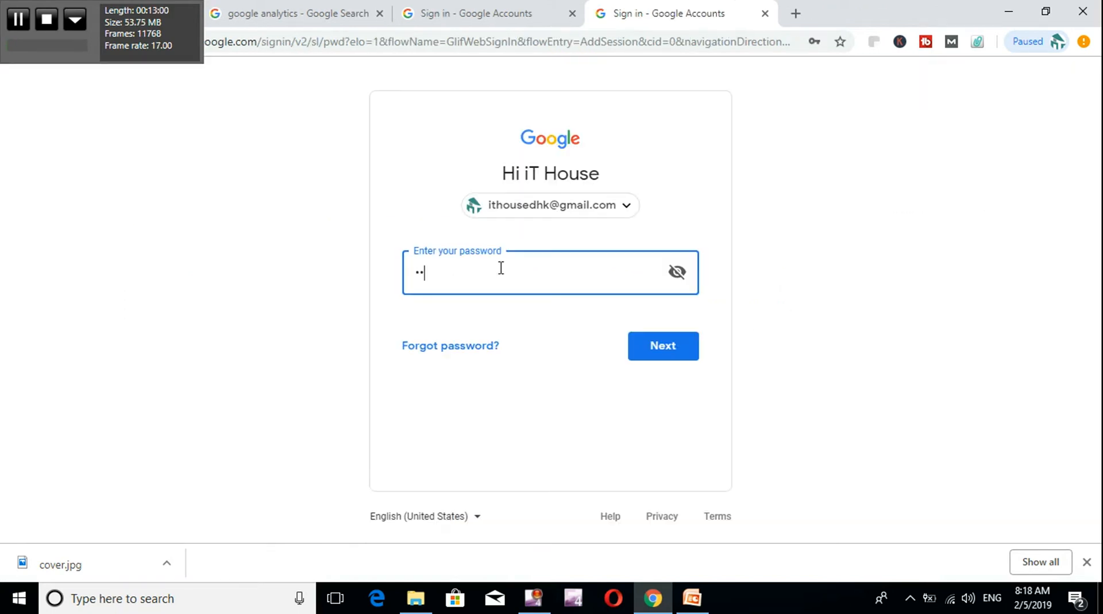
Enter the account password for the other Google account and sign in.
{"action": "type", "text": "•••••"}
{"action": "type", "text": "••••"}
{"action": "key", "text": "Return"}
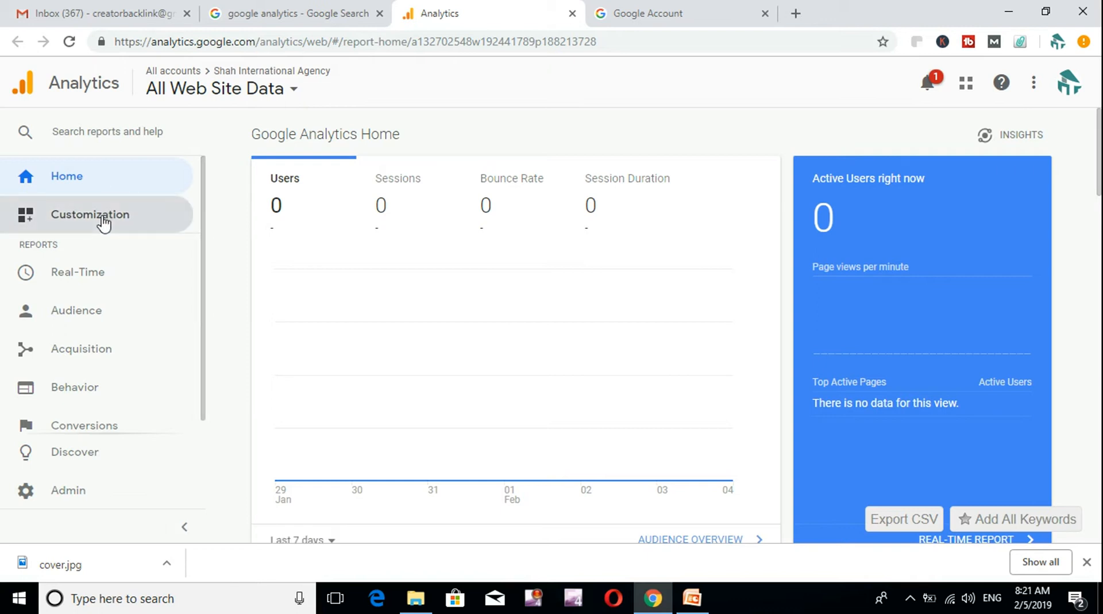
Open the Real-Time Overview report and examine its referrals, social traffic, keywords, active pages and locations, plus the list of other reports.
{"action": "left_click", "coordinate": [92, 276]}
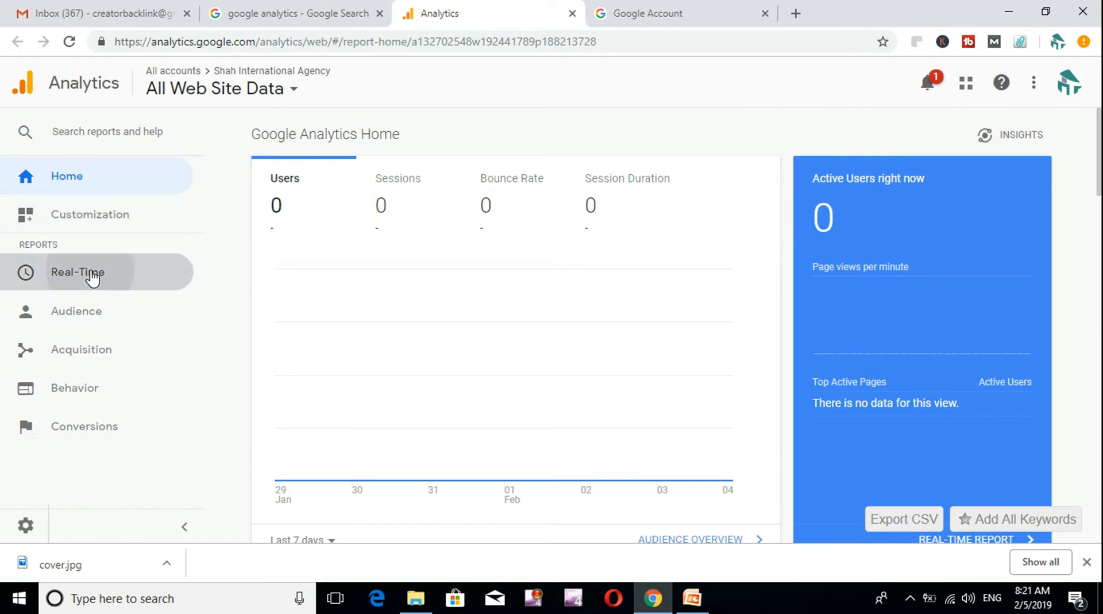
{"action": "left_click", "coordinate": [90, 310]}
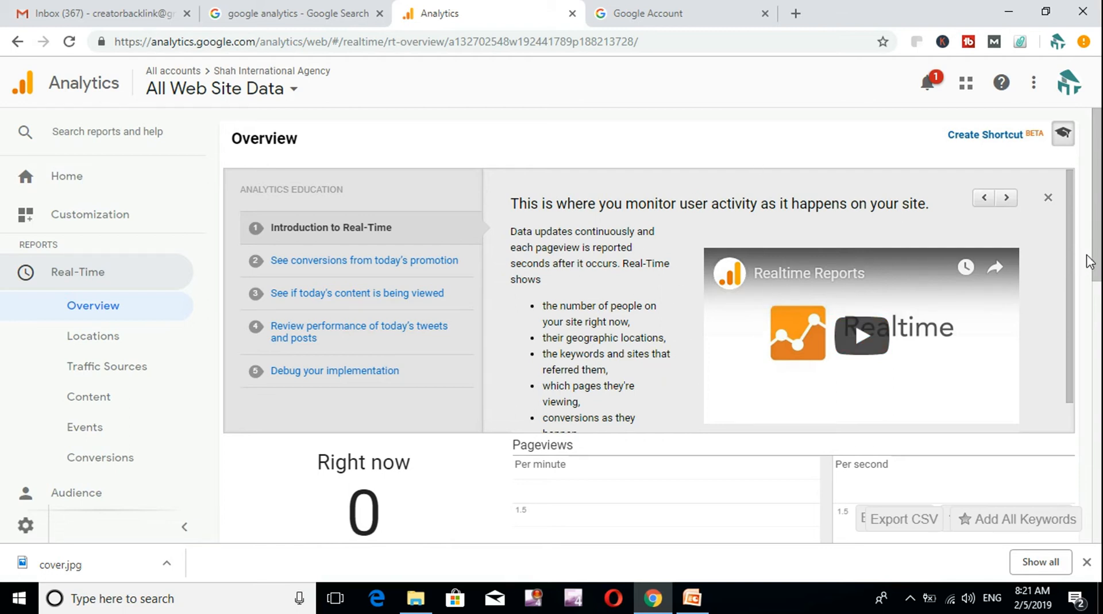
{"action": "left_click_drag", "start_coordinate": [1098, 251], "coordinate": [1100, 421]}
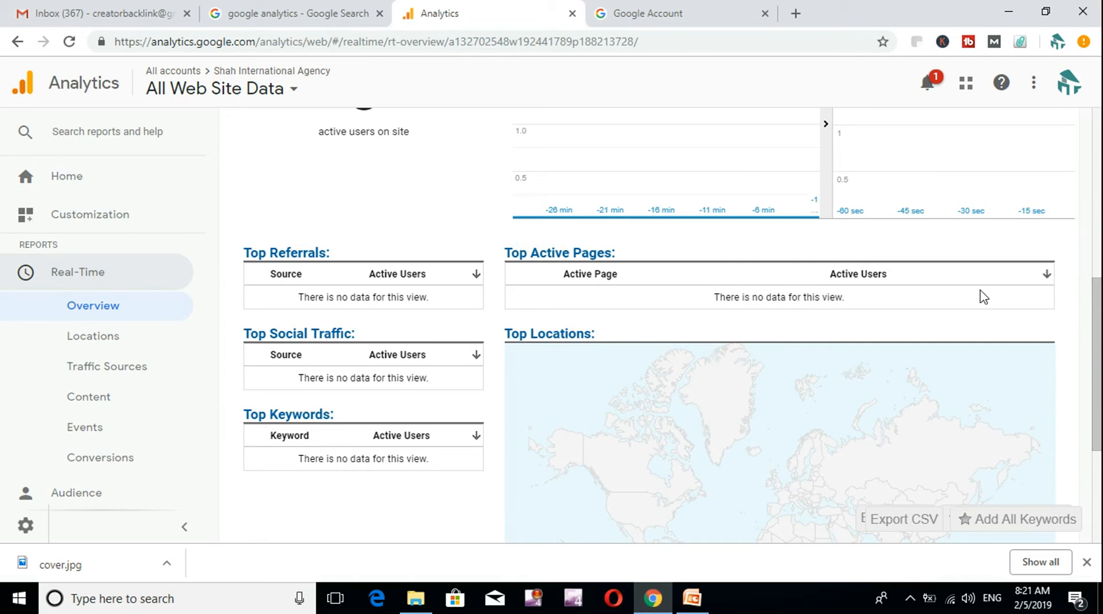
{"action": "left_click_drag", "start_coordinate": [1099, 315], "coordinate": [1099, 391]}
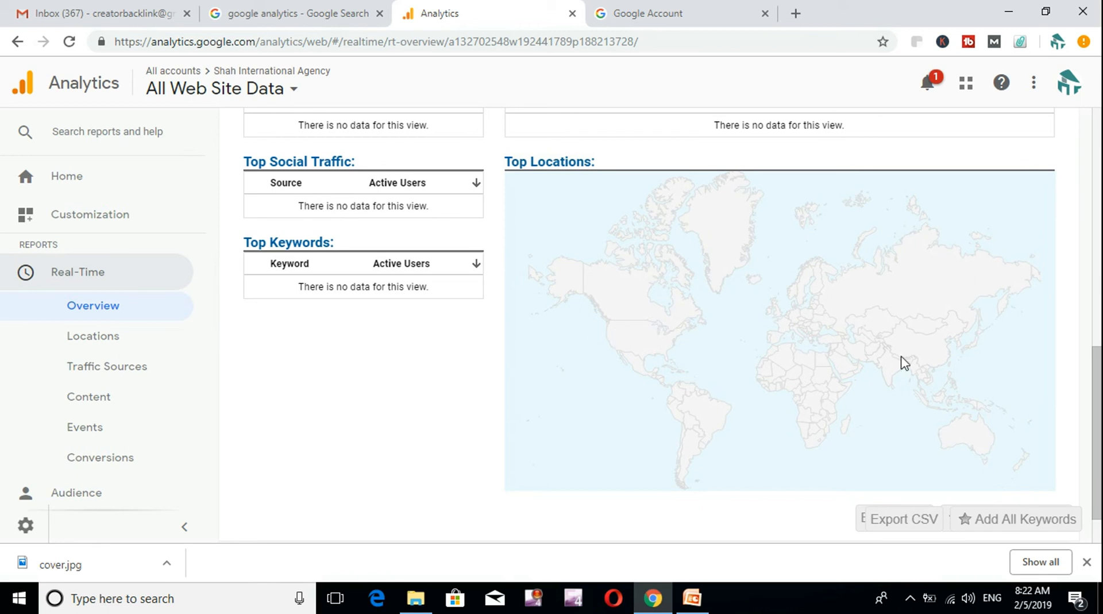
{"action": "left_click_drag", "start_coordinate": [1098, 422], "coordinate": [1096, 453]}
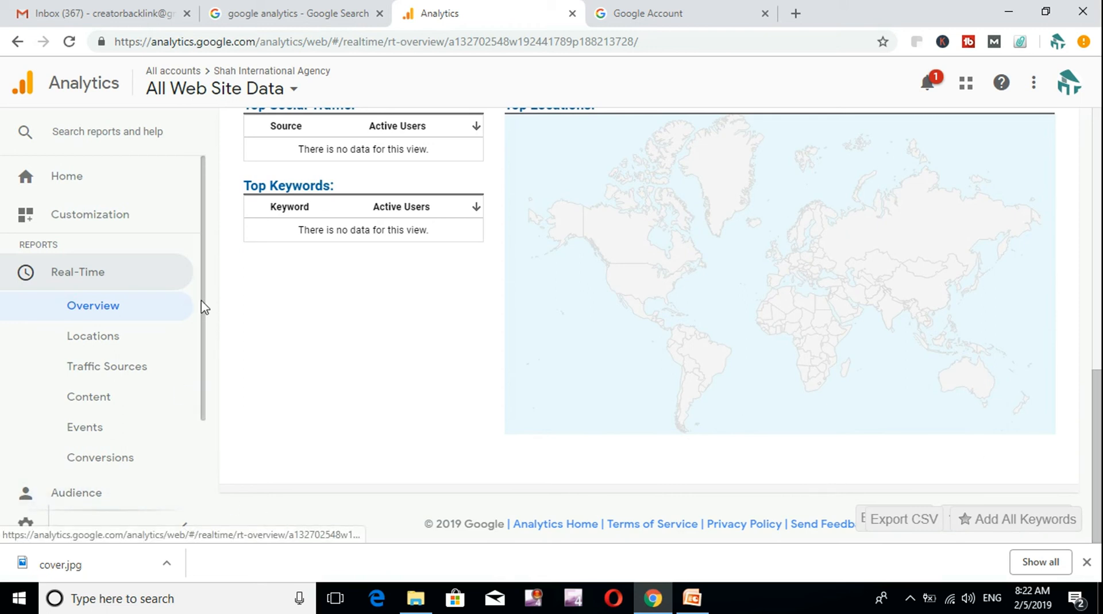
{"action": "left_click_drag", "start_coordinate": [204, 307], "coordinate": [208, 411]}
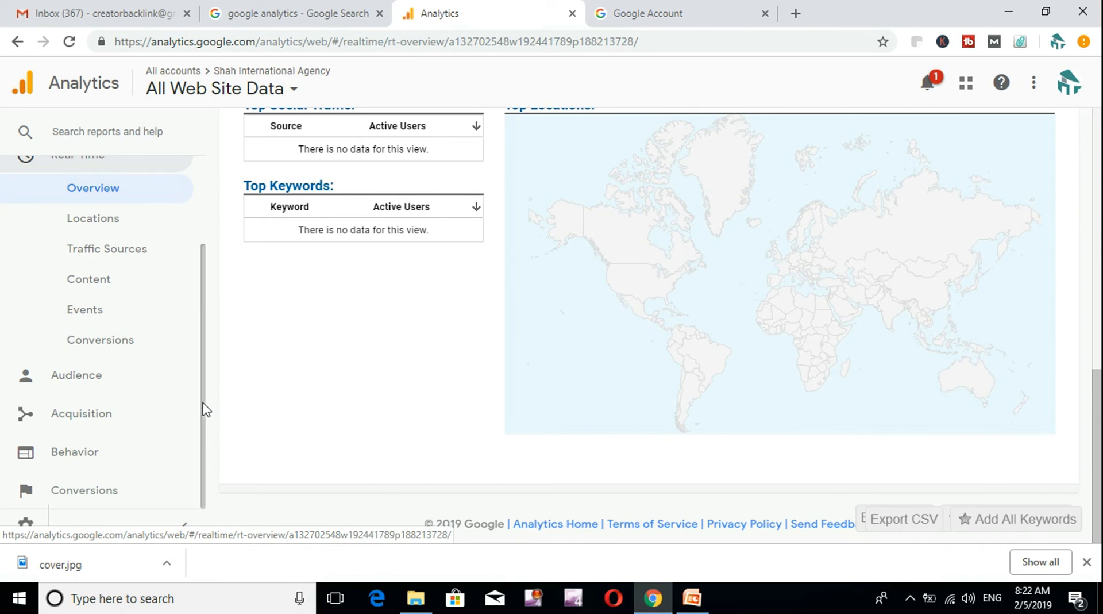
{"action": "left_click_drag", "start_coordinate": [204, 409], "coordinate": [212, 294]}
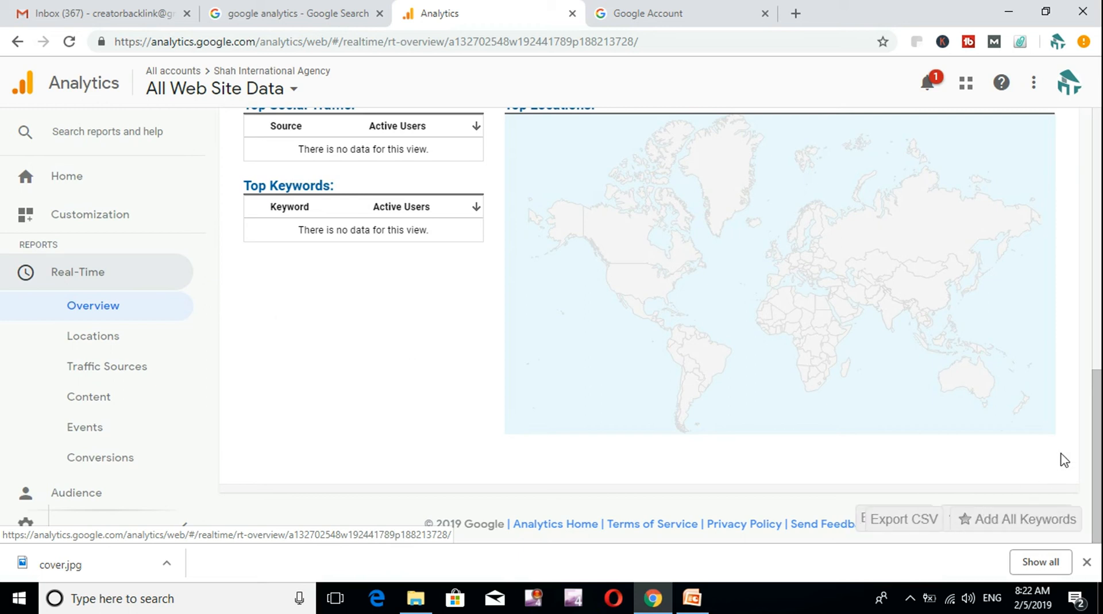
{"action": "left_click_drag", "start_coordinate": [1097, 458], "coordinate": [1098, 181]}
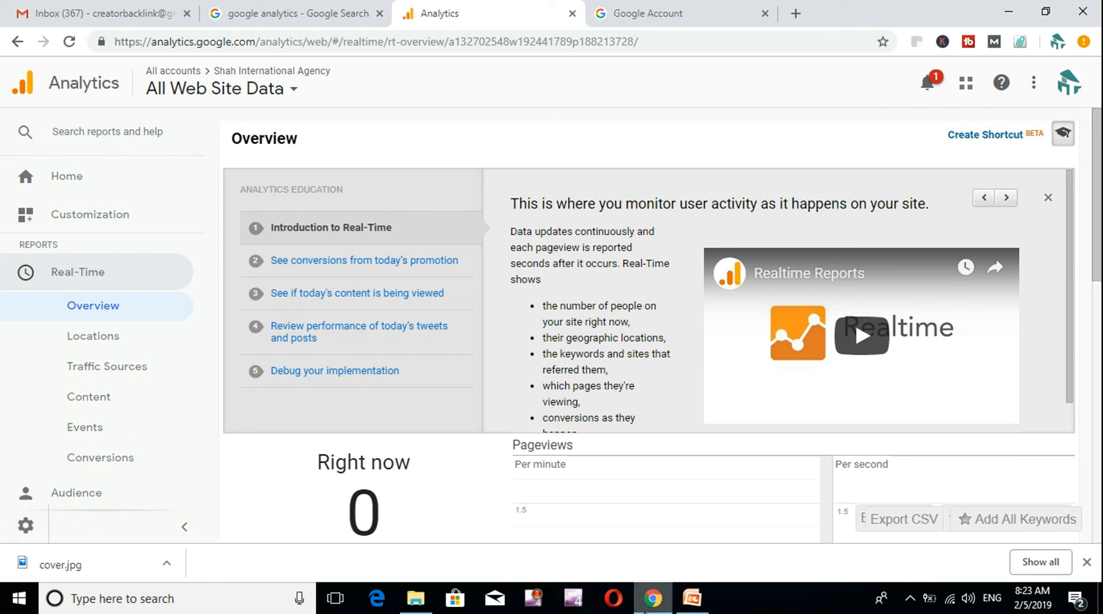
{"action": "left_click", "coordinate": [910, 598]}
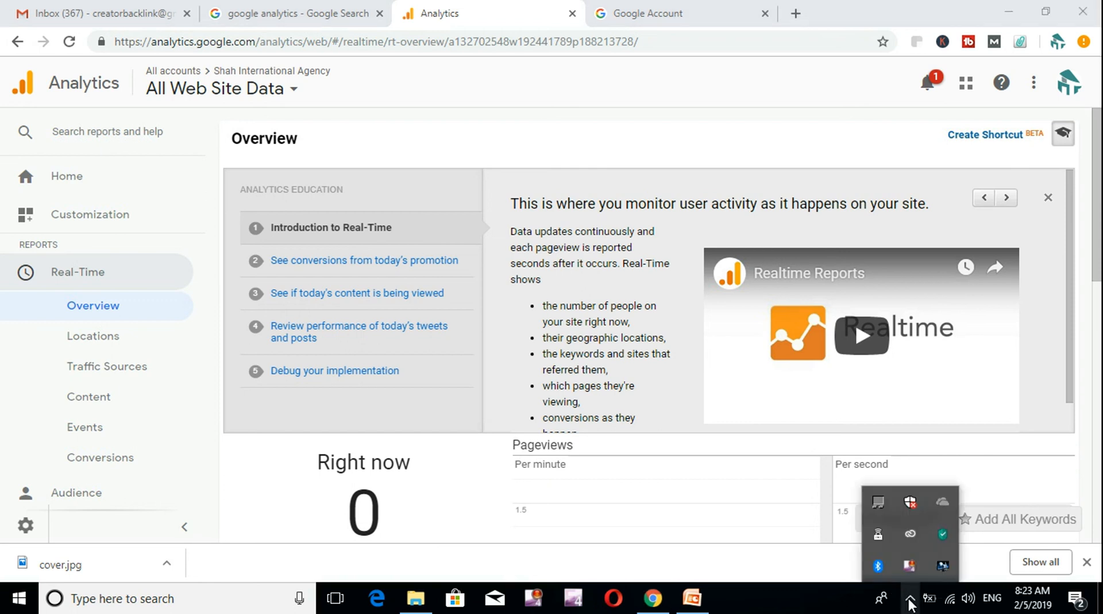
{"action": "right_click", "coordinate": [908, 565]}
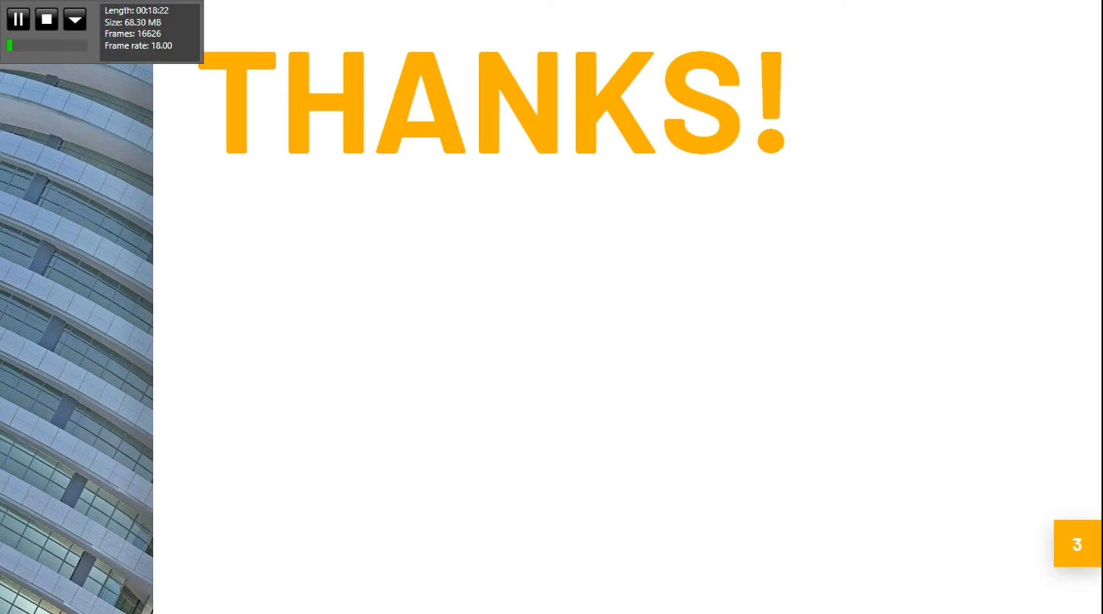
{"action": "key", "text": "Right"}
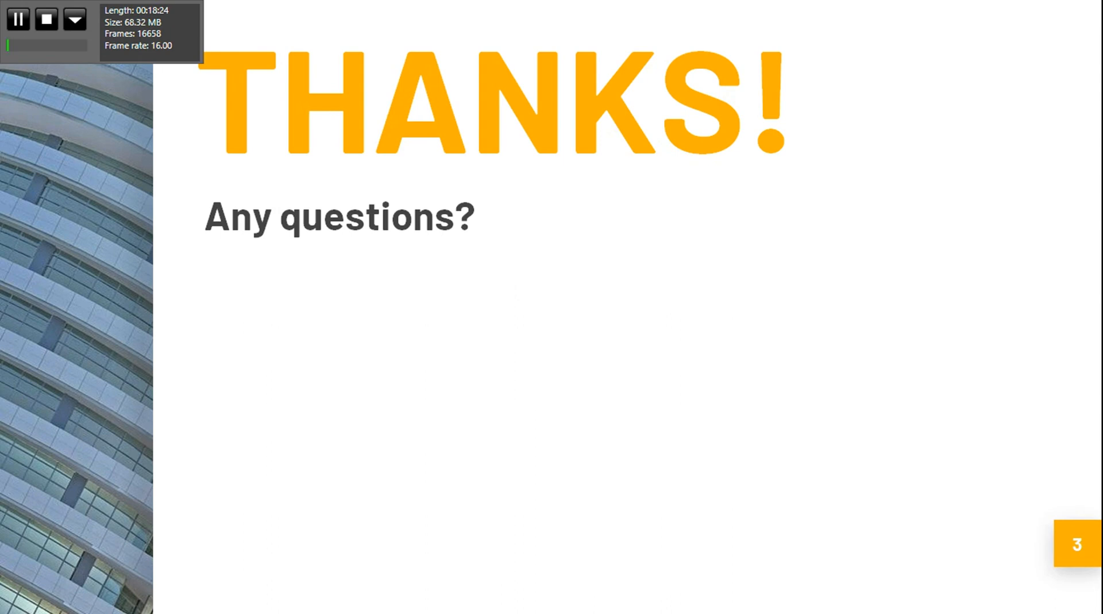
{"action": "key", "text": "Right"}
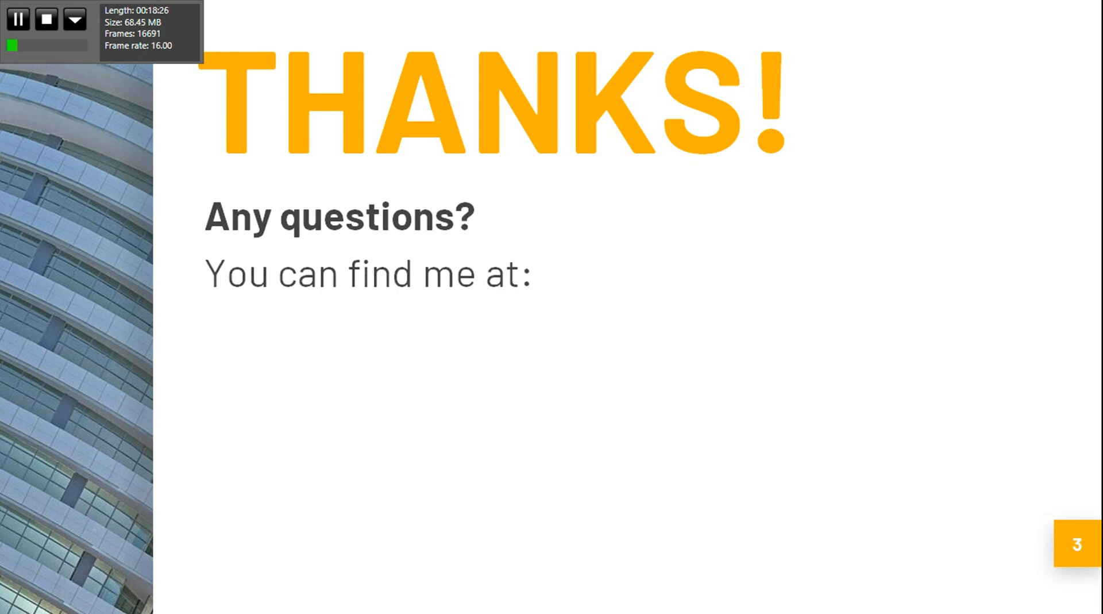
{"action": "key", "text": "Right"}
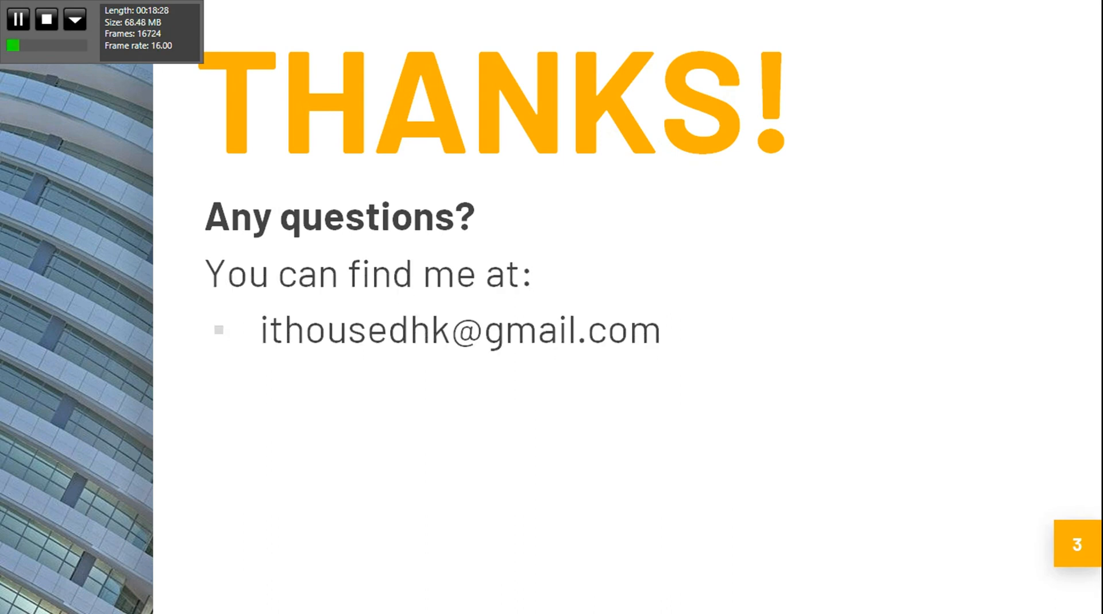